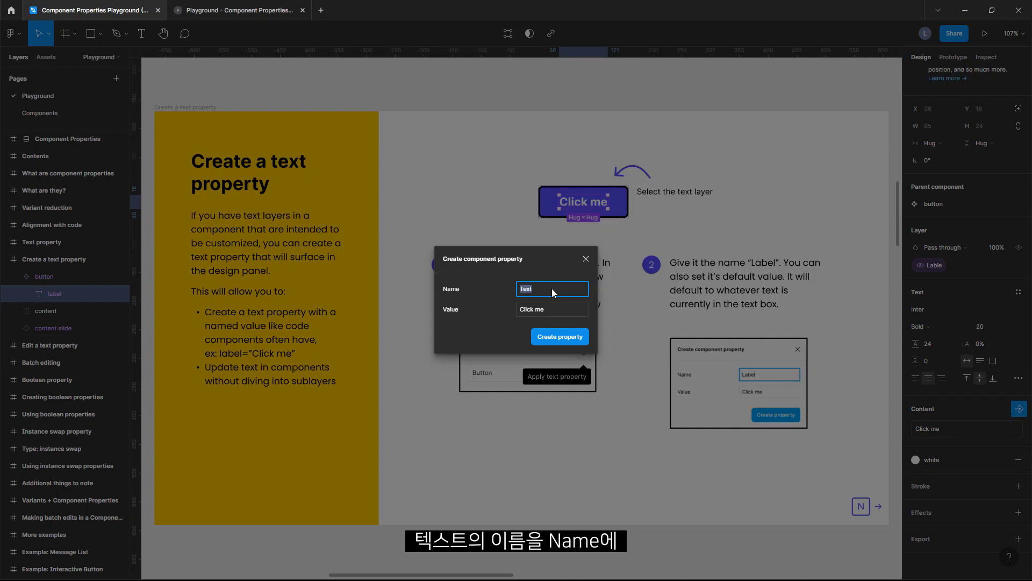
- Name the button text layer's new text property Label, keep the value Click me, and create it
key(BackSpace)
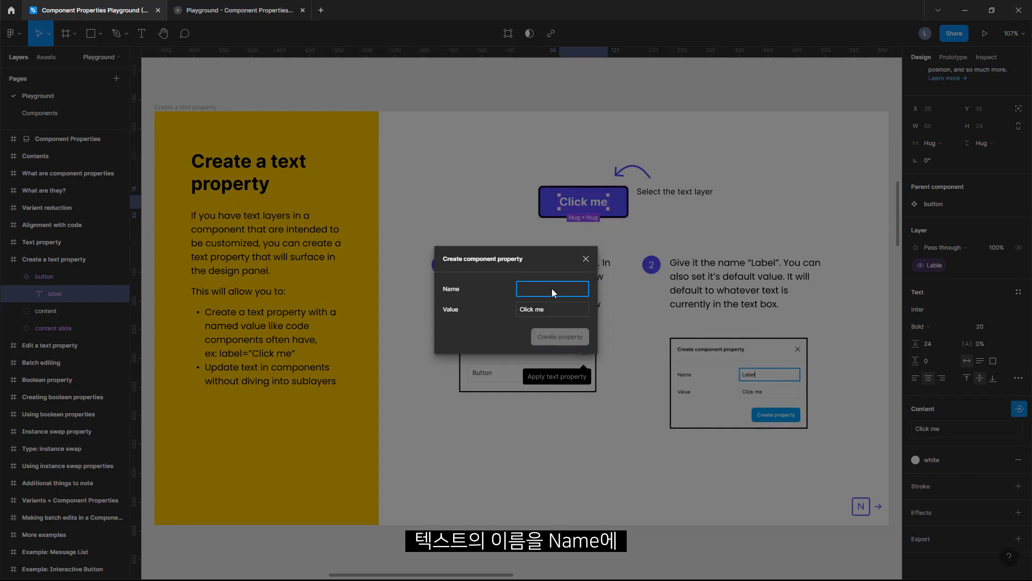
text(Label)
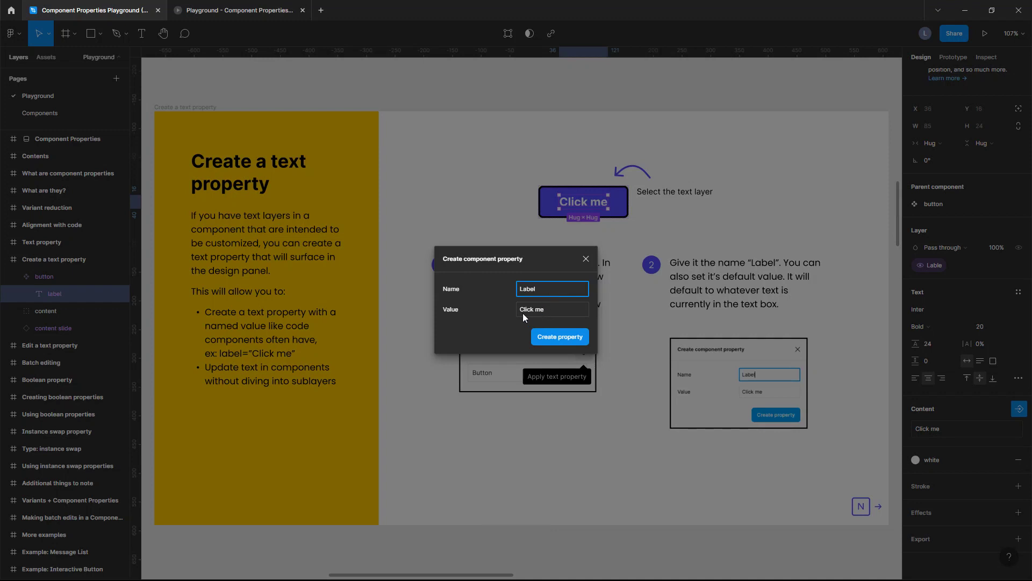
click(561, 338)
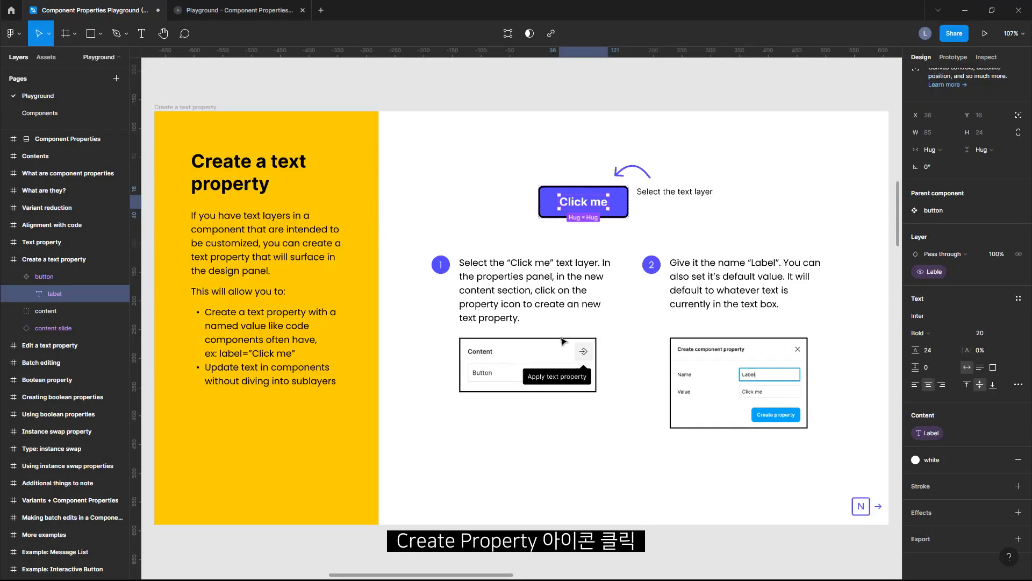
key(Escape)
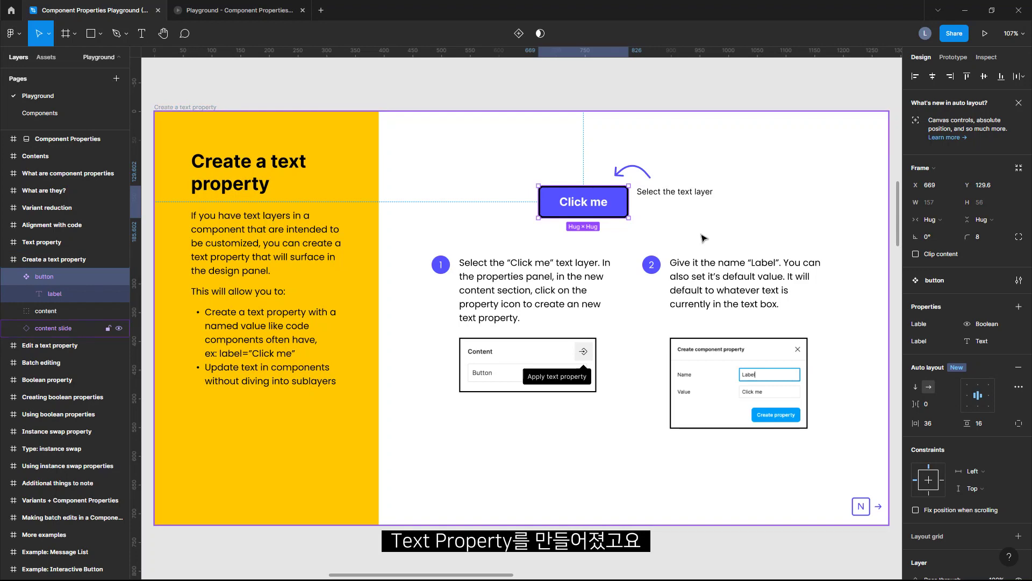
- On the "Edit a text property" slide, set the button instance's Label property to Search
key(n)
click(756, 320)
click(756, 320)
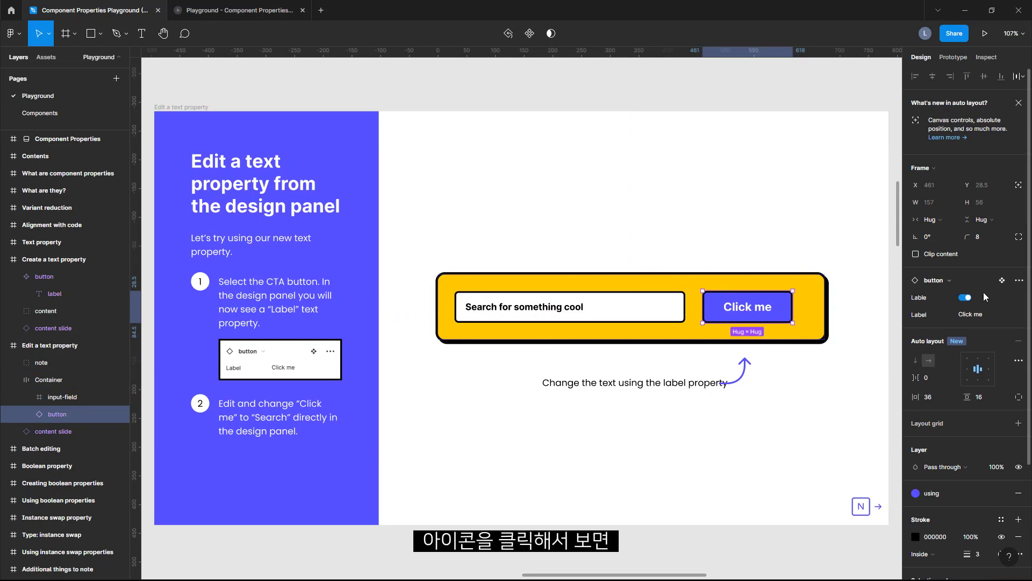
click(969, 319)
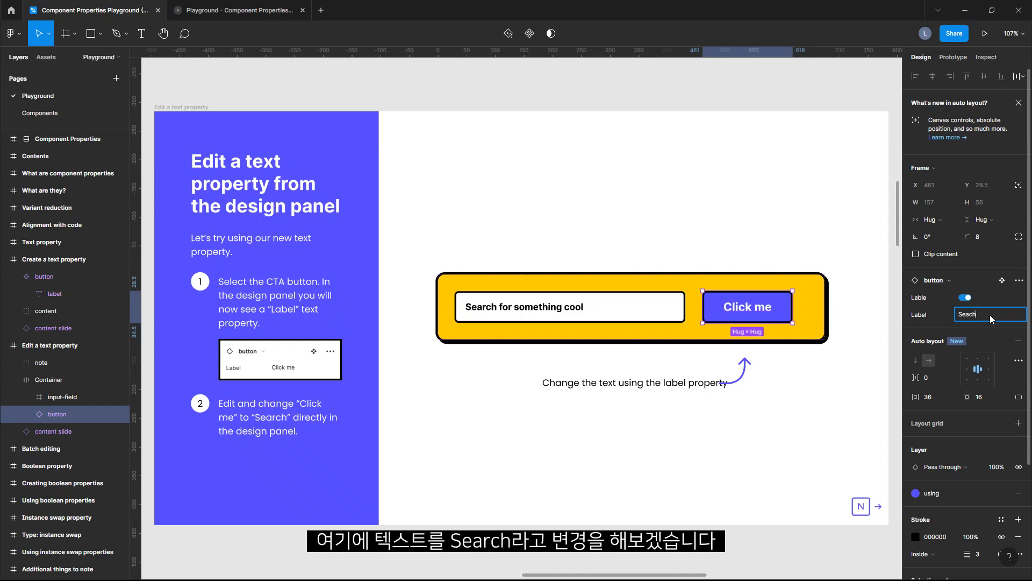
key(Return)
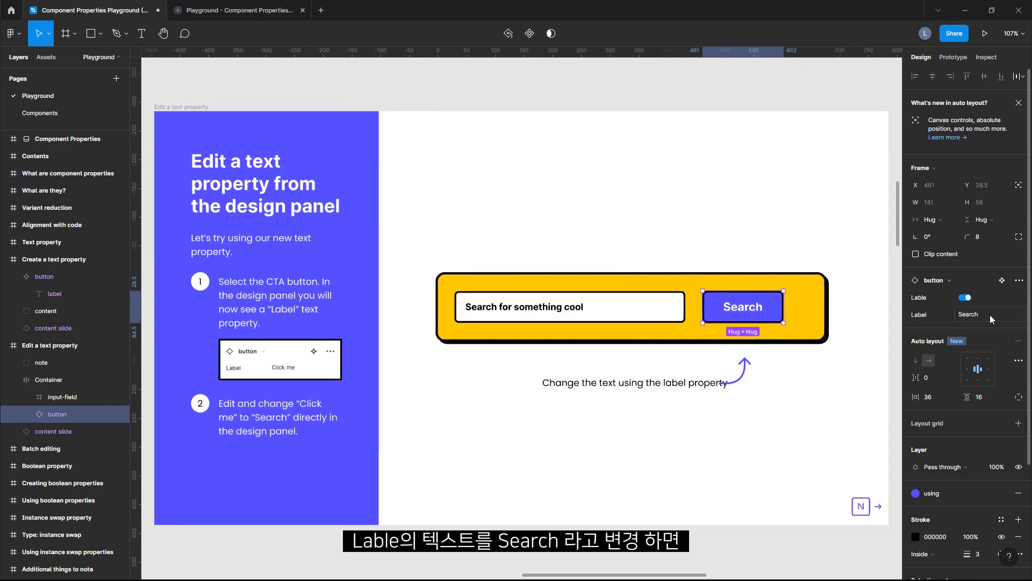
click(974, 316)
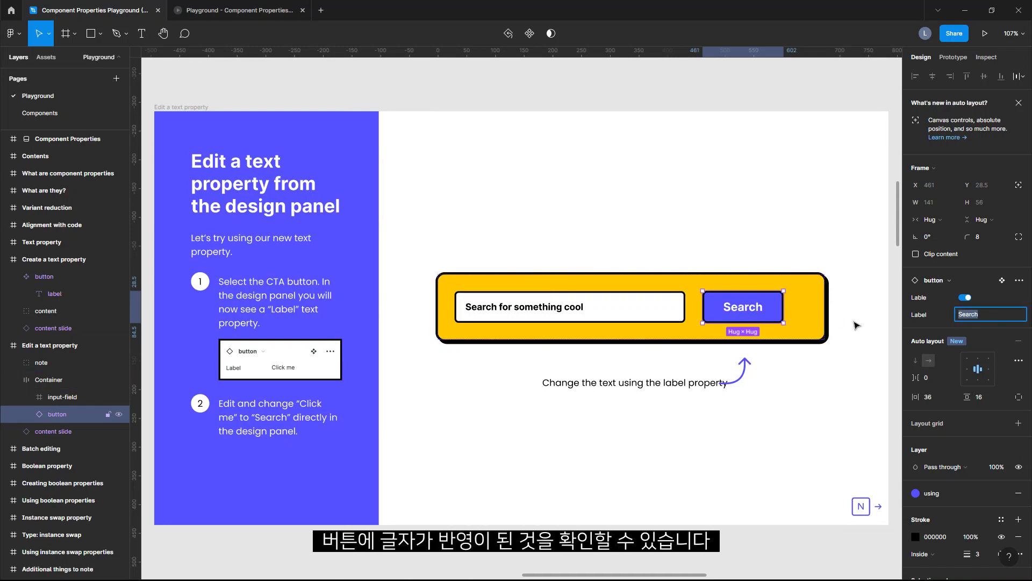
click(709, 256)
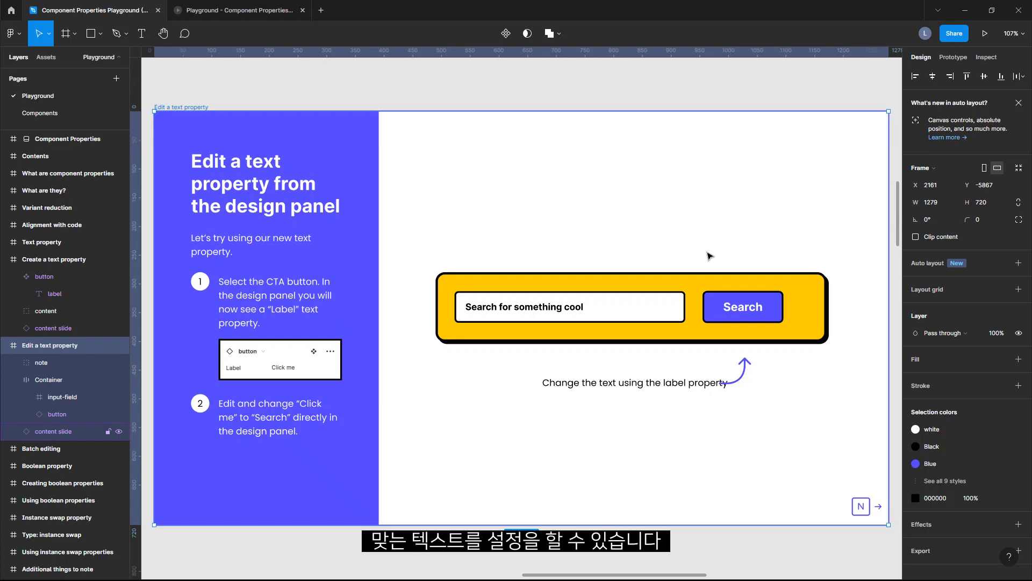
- On the "Batch editing" slide, set the Label property of both cards' buttons to Join Class at once
key(n)
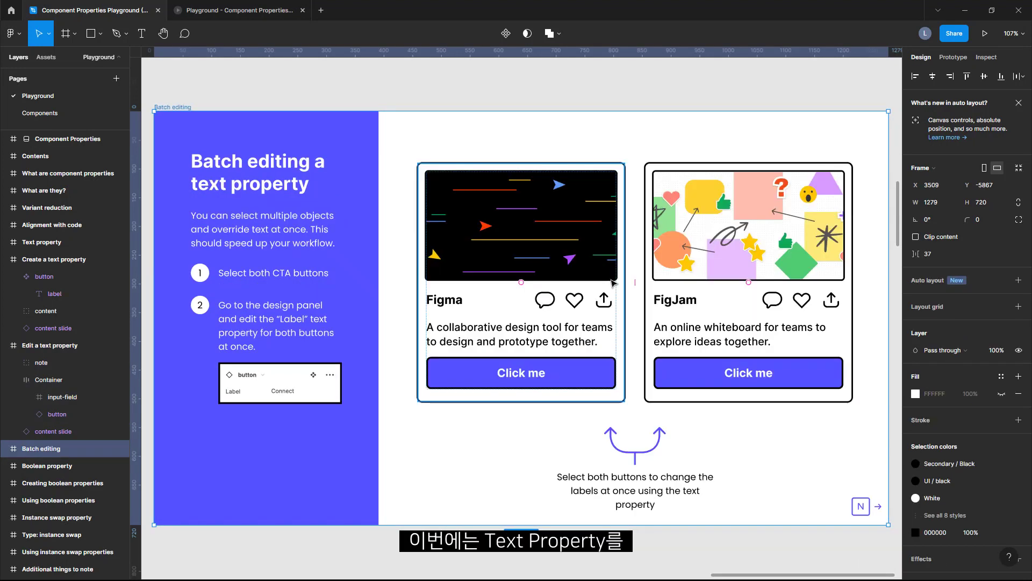
click(492, 240)
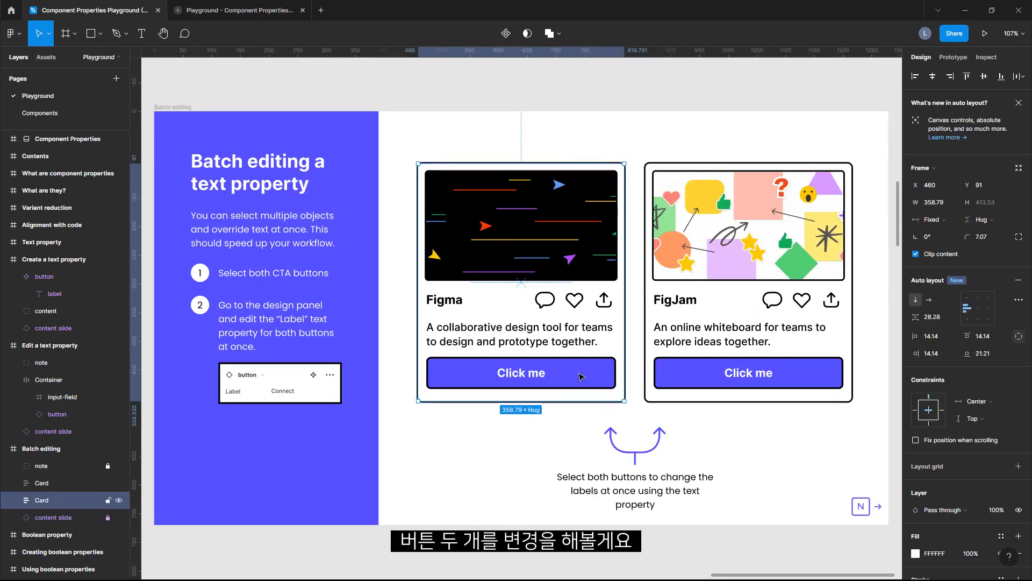
key(Tab)
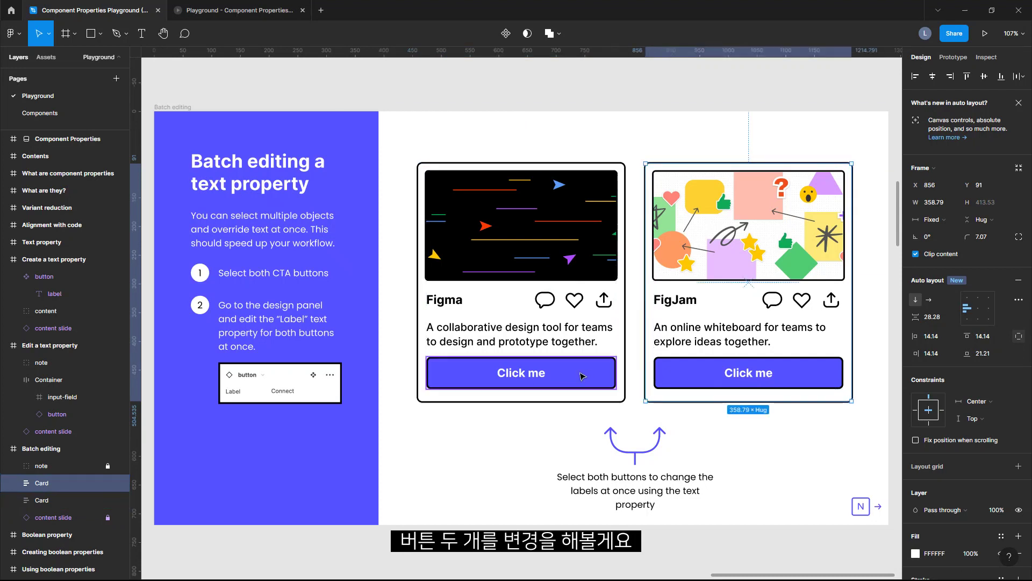
ctrl+click(582, 376)
ctrl+shift+click(699, 383)
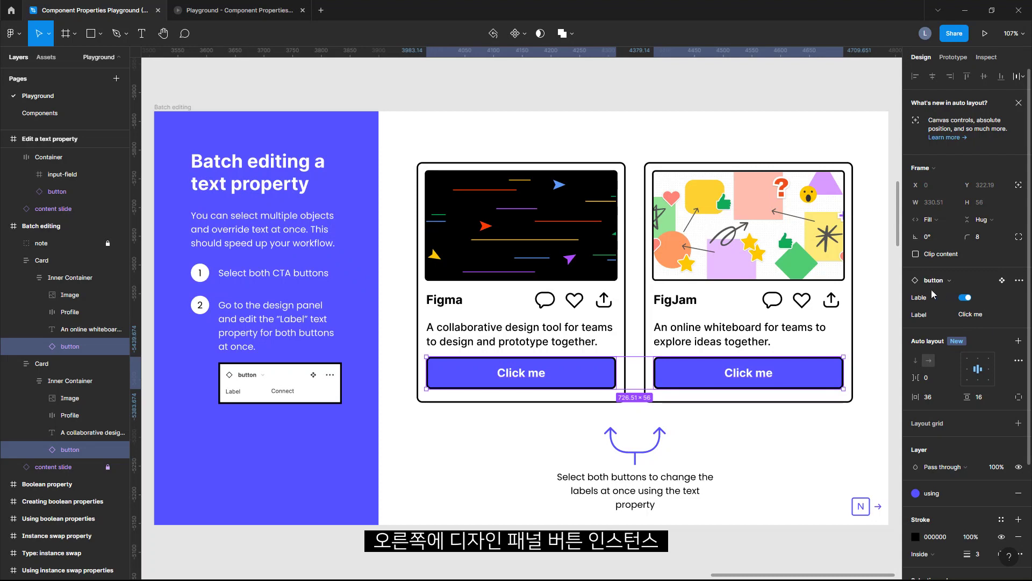
click(973, 319)
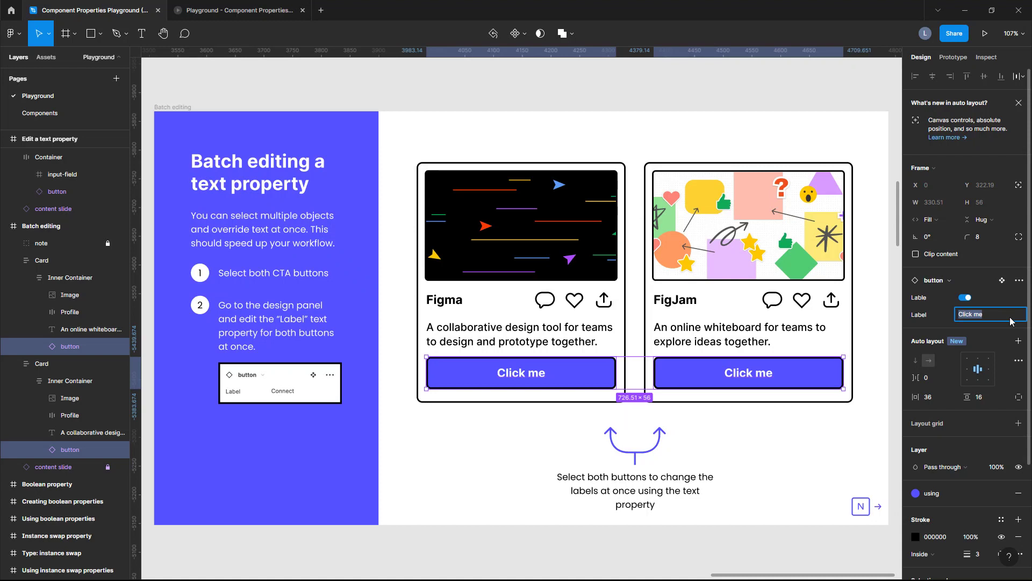
text(Join Class)
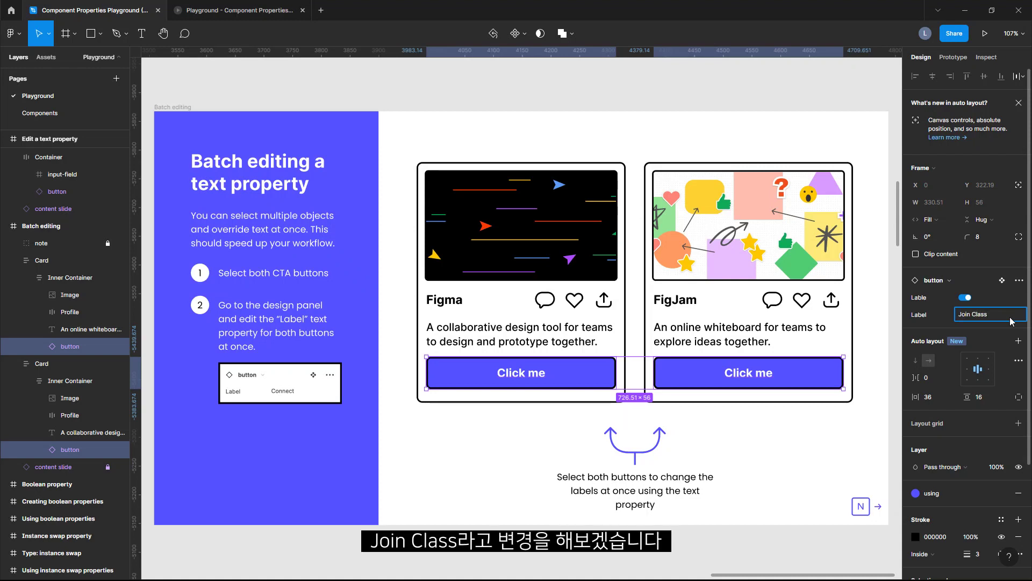
key(Return)
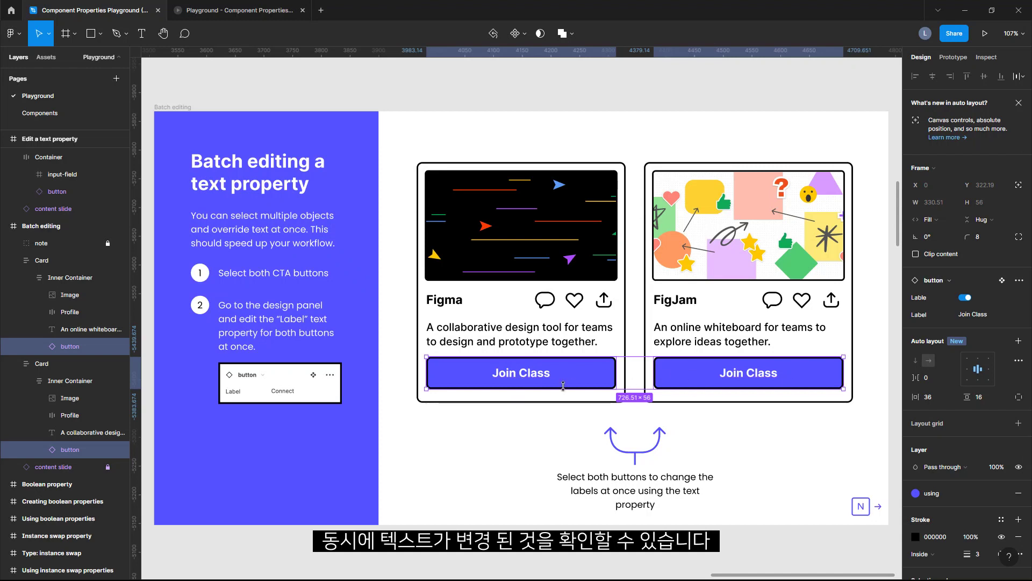
click(769, 428)
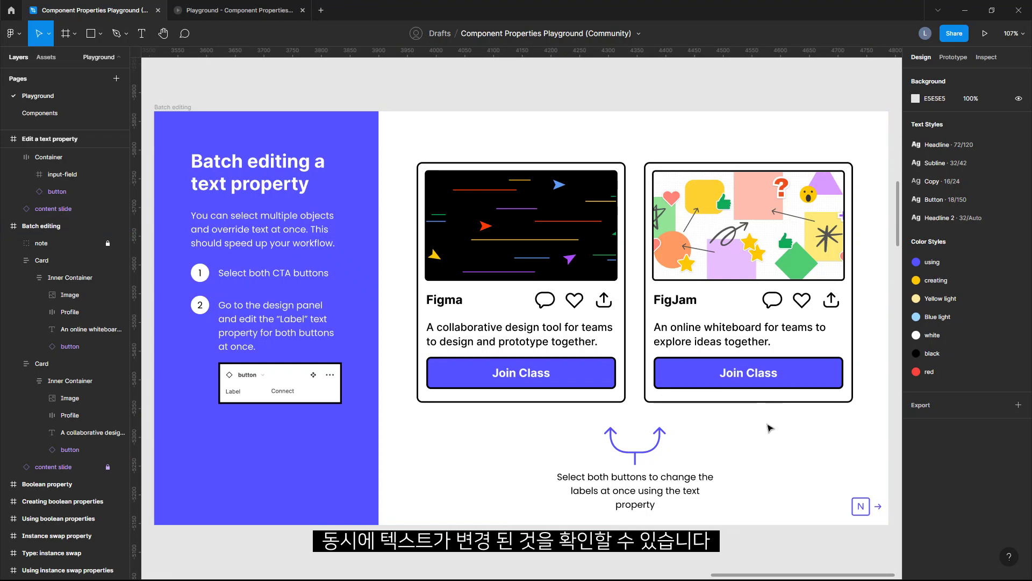
- Advance to the "Create a boolean property" slide and review its instructions on visible and hidden values
key(n)
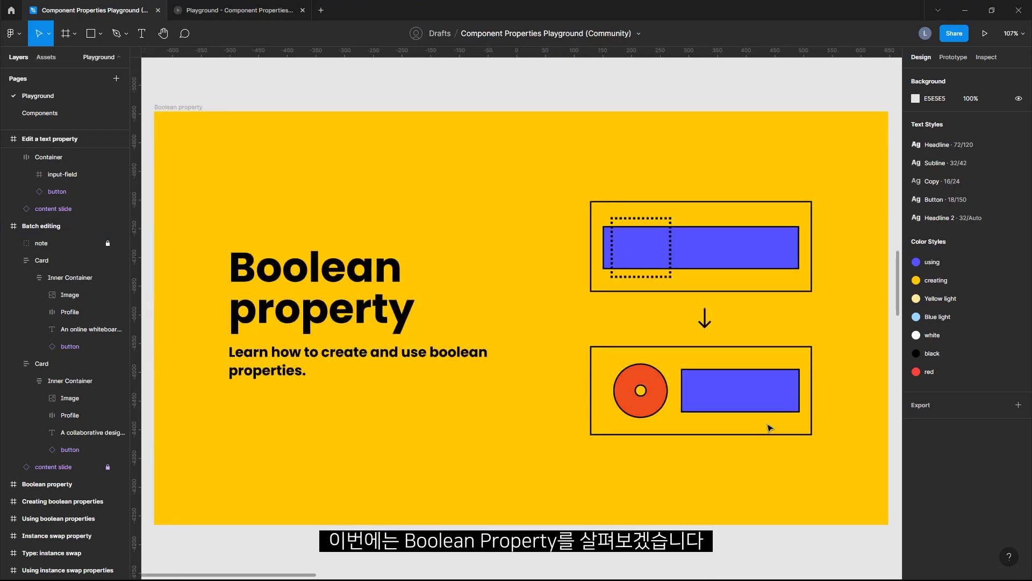
key(n)
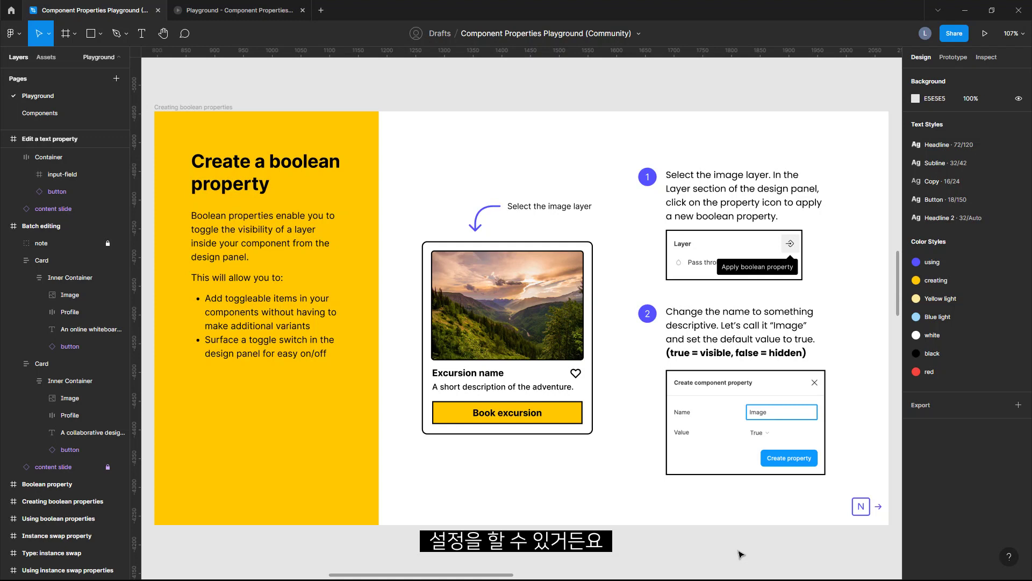
click(532, 311)
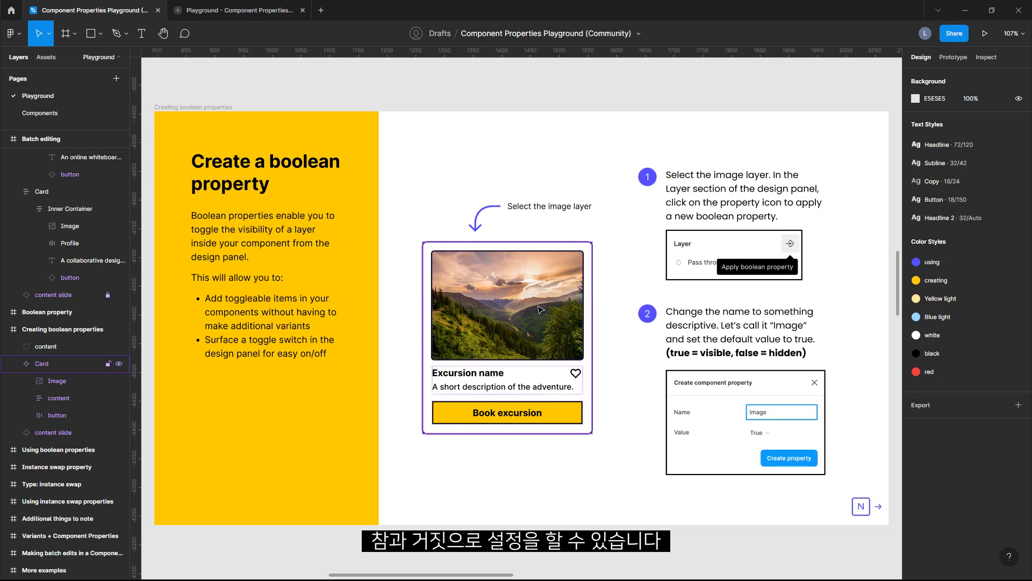
click(809, 358)
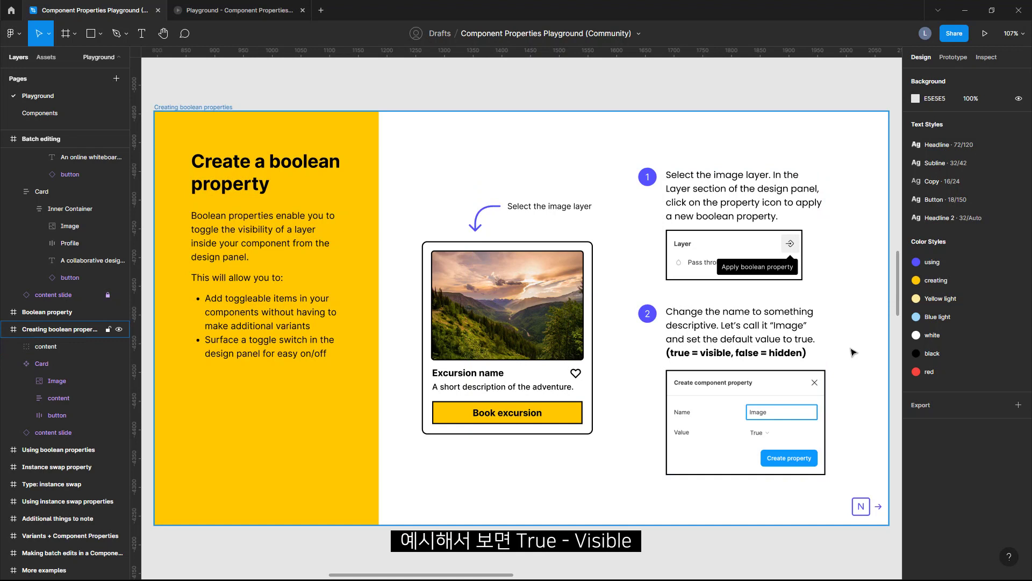
click(809, 359)
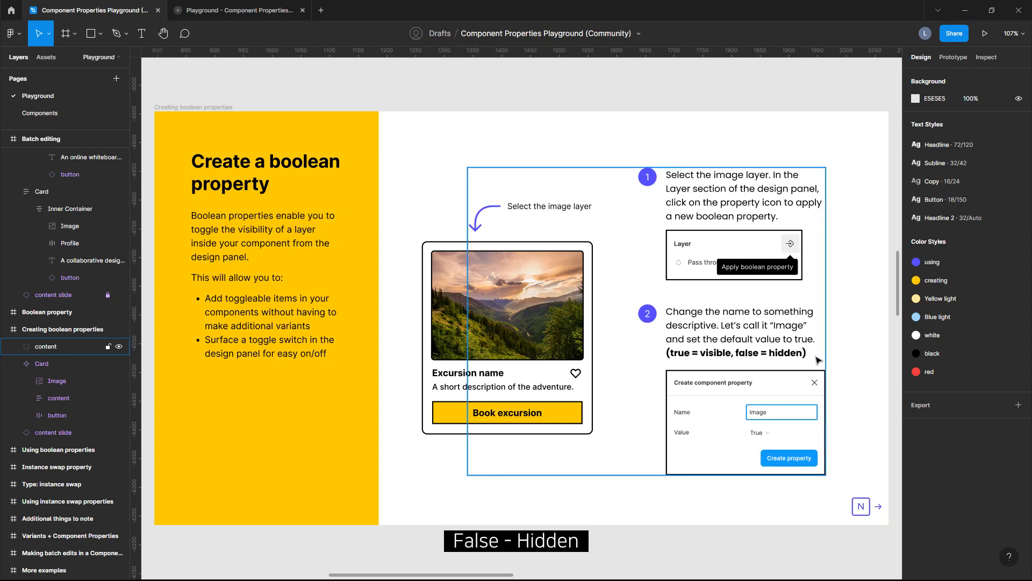
click(834, 355)
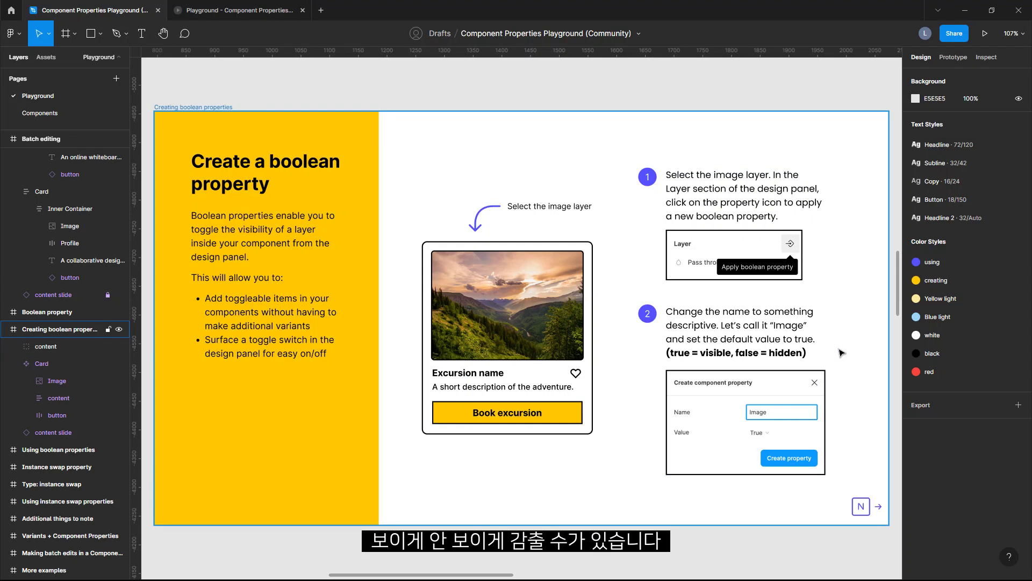
- Create a boolean property named Image with the value True for the excursion card's image layer
click(505, 304)
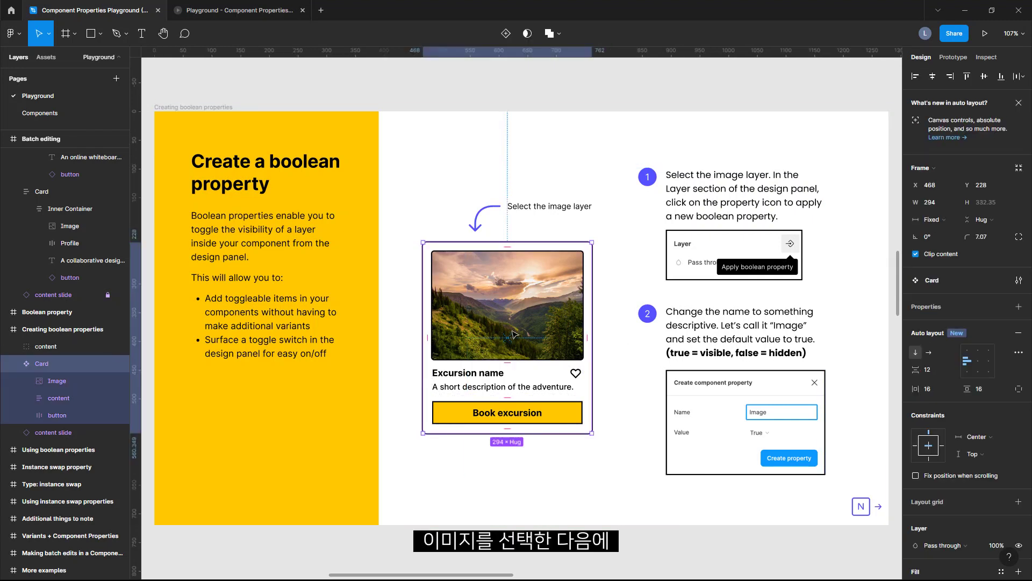
click(506, 303)
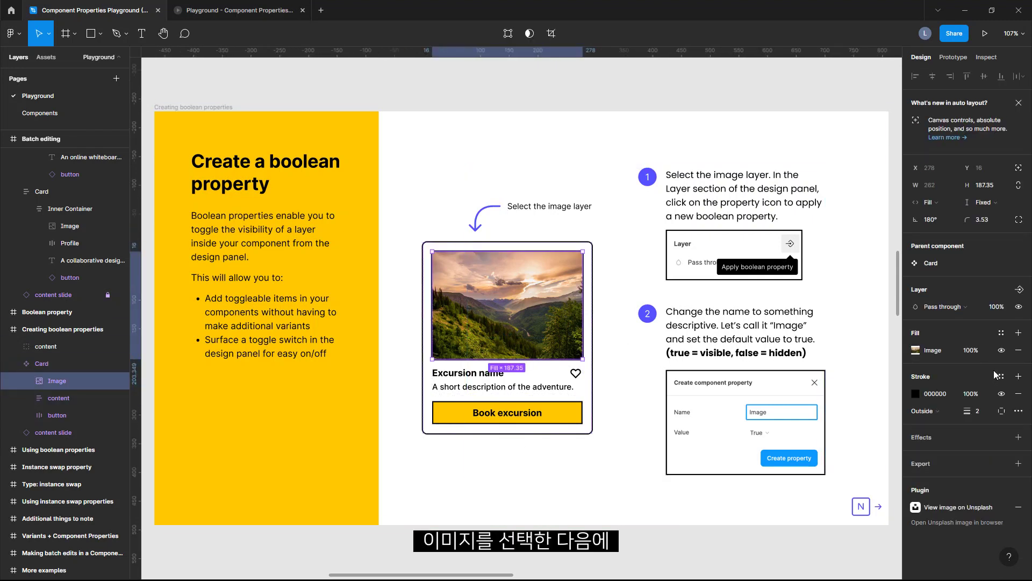
click(1020, 289)
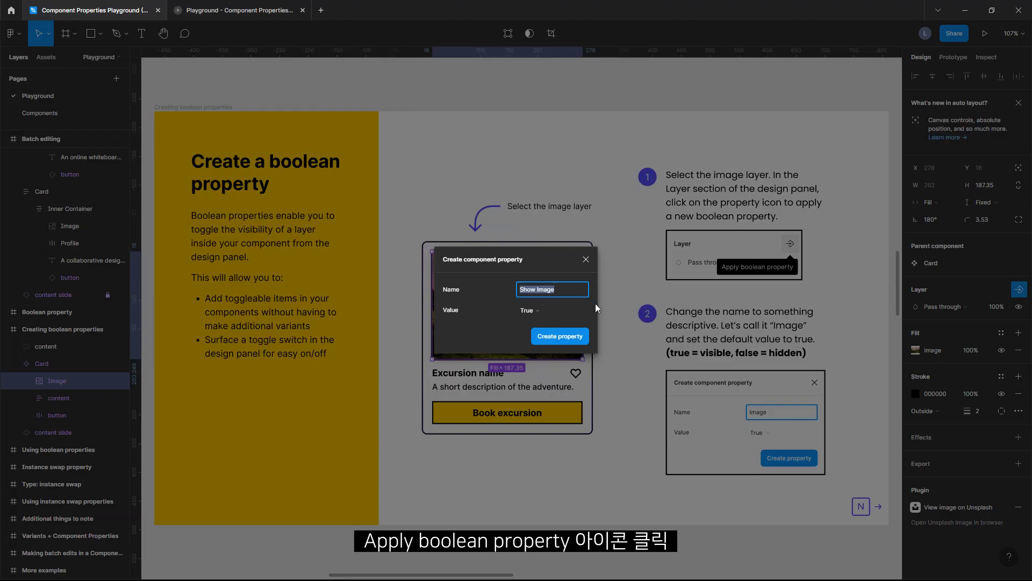
text(Ima)
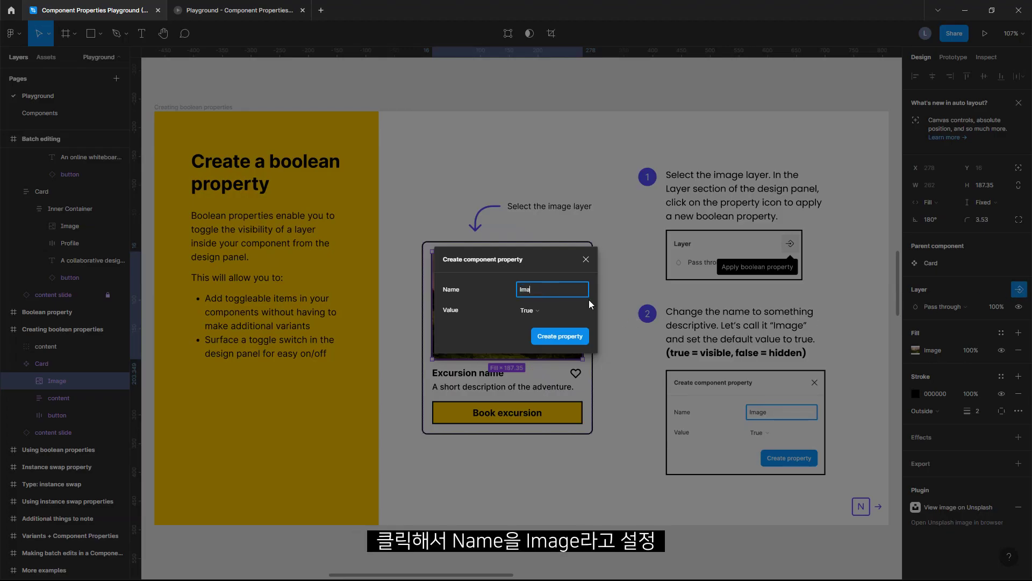
text(ge)
click(527, 310)
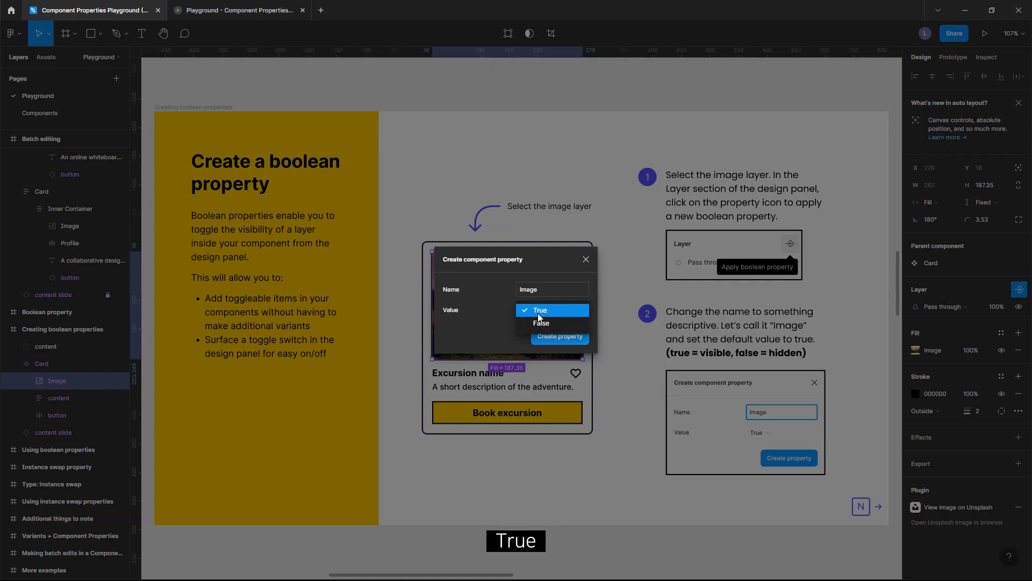
click(543, 315)
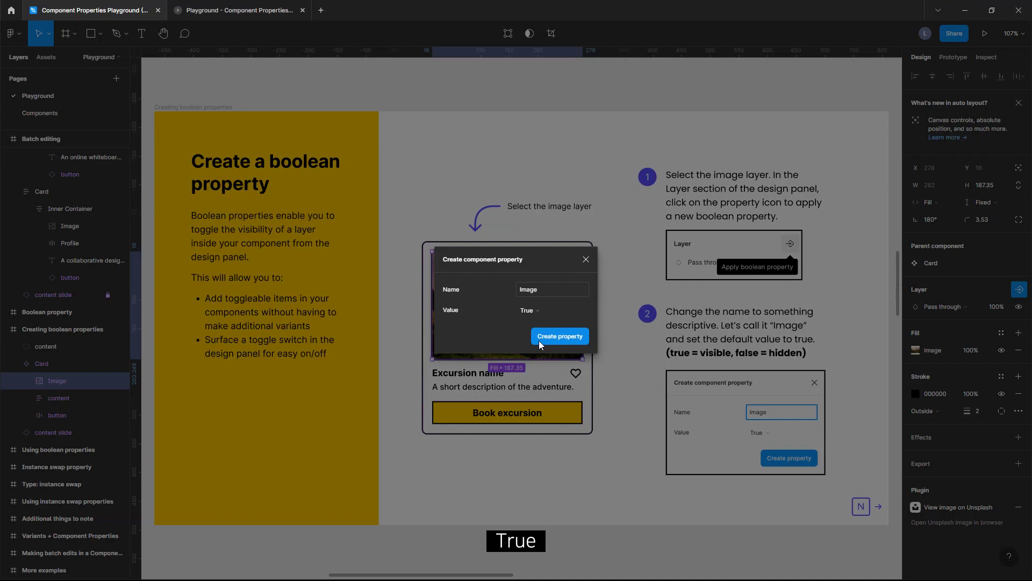
click(568, 337)
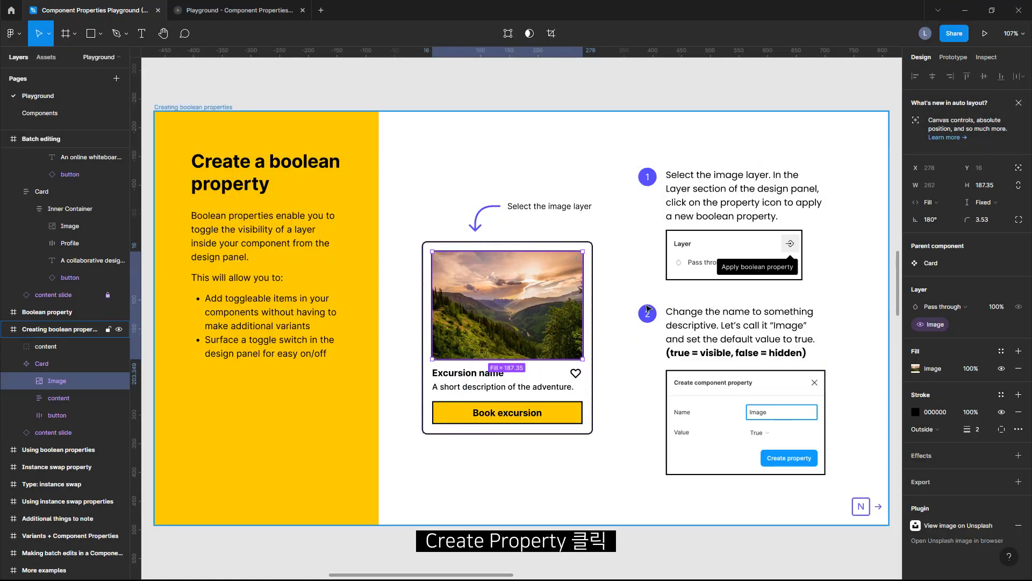
click(625, 321)
click(624, 320)
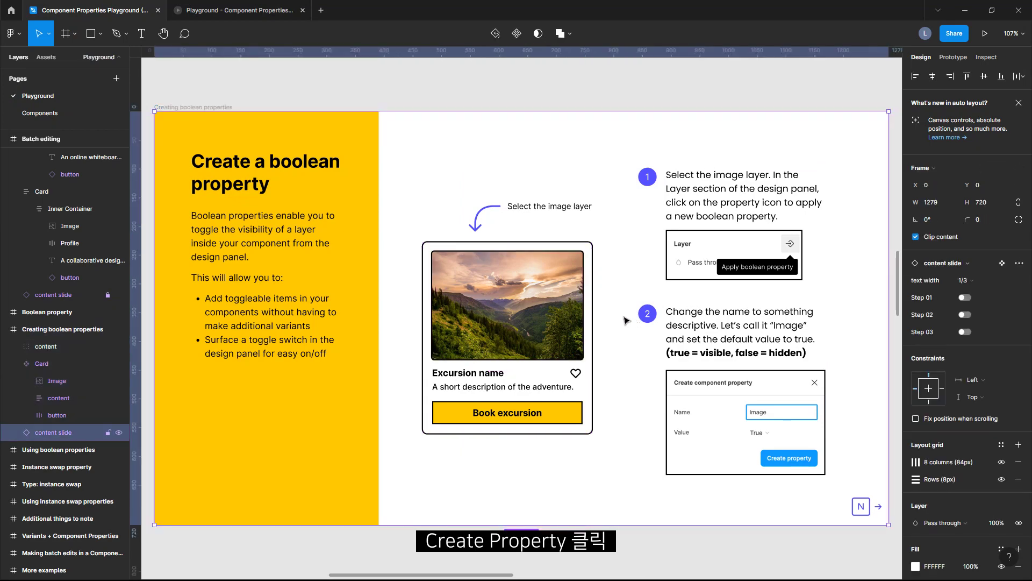
- On the "Using a boolean property" slide, toggle the card instance's Image property off, on and off again
key(n)
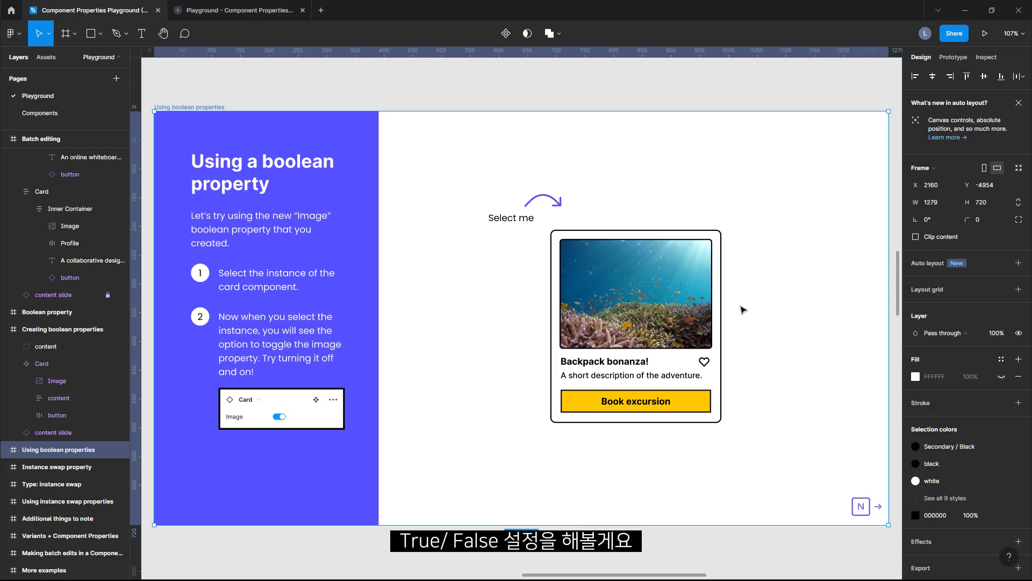
click(657, 294)
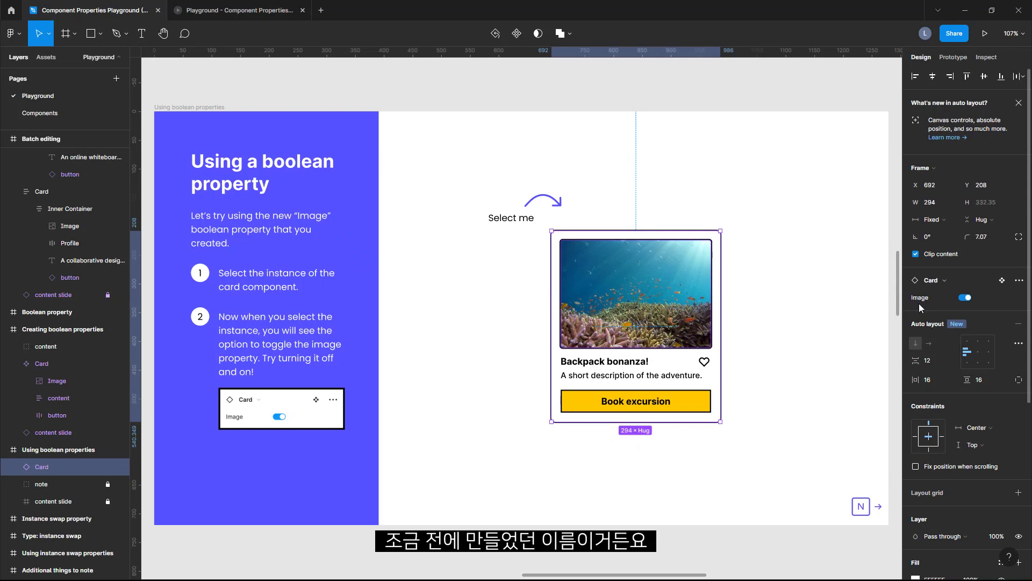
click(963, 298)
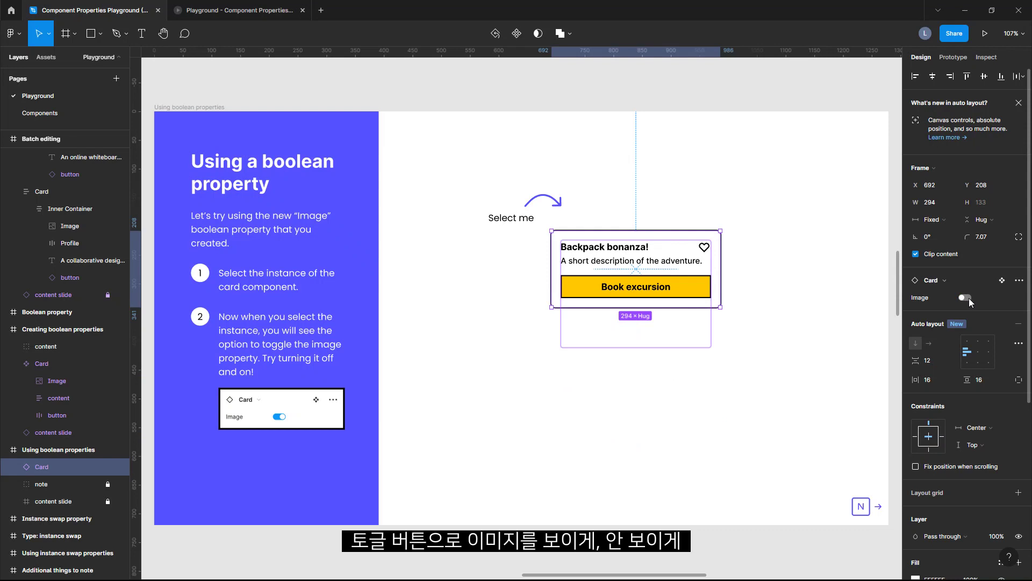
click(968, 298)
click(962, 298)
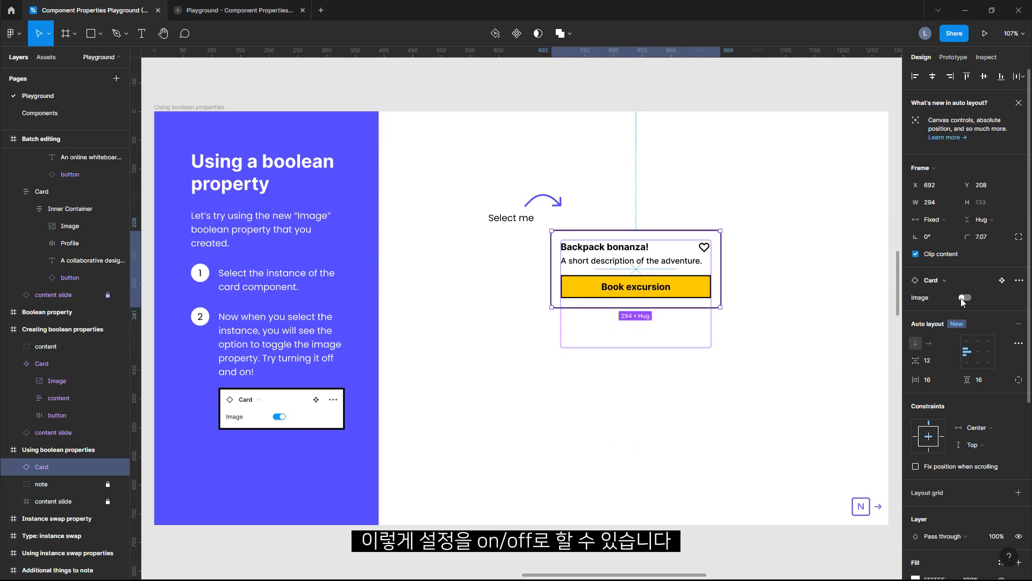
- Toggle the card instance's Image property on, off and on again, leaving the image shown, and deselect the card
click(968, 298)
click(962, 298)
click(968, 298)
click(793, 365)
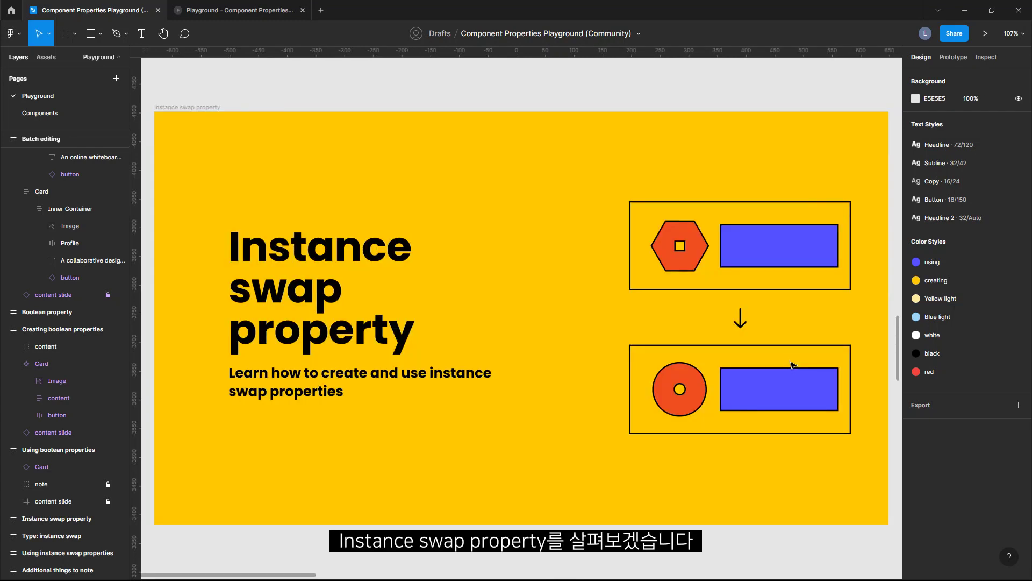
- Advance to the "Create an instance swap property" slide and inspect the banner's info icon, message text and close icon
key(n)
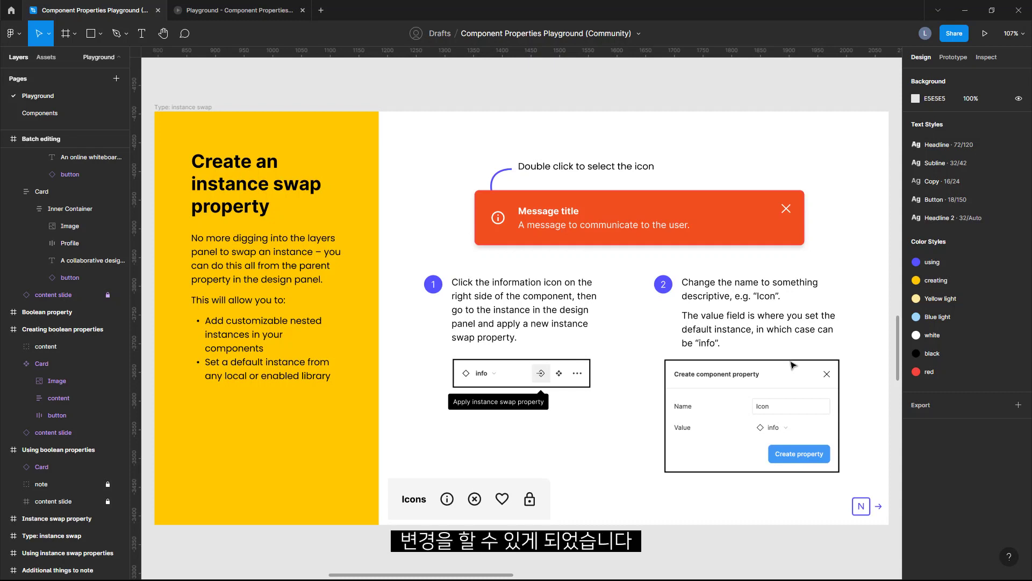
click(603, 235)
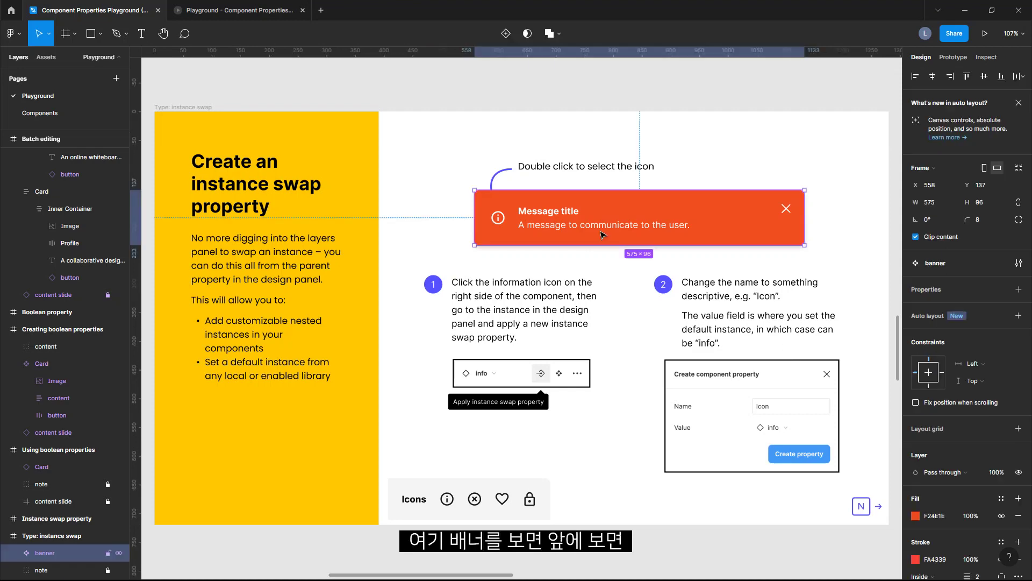
click(498, 217)
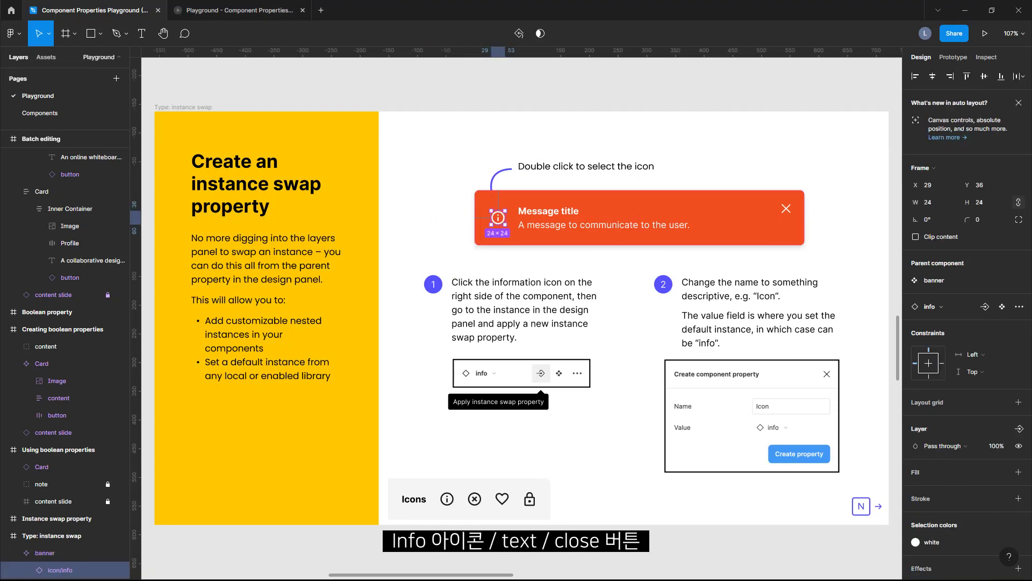
click(543, 221)
click(786, 209)
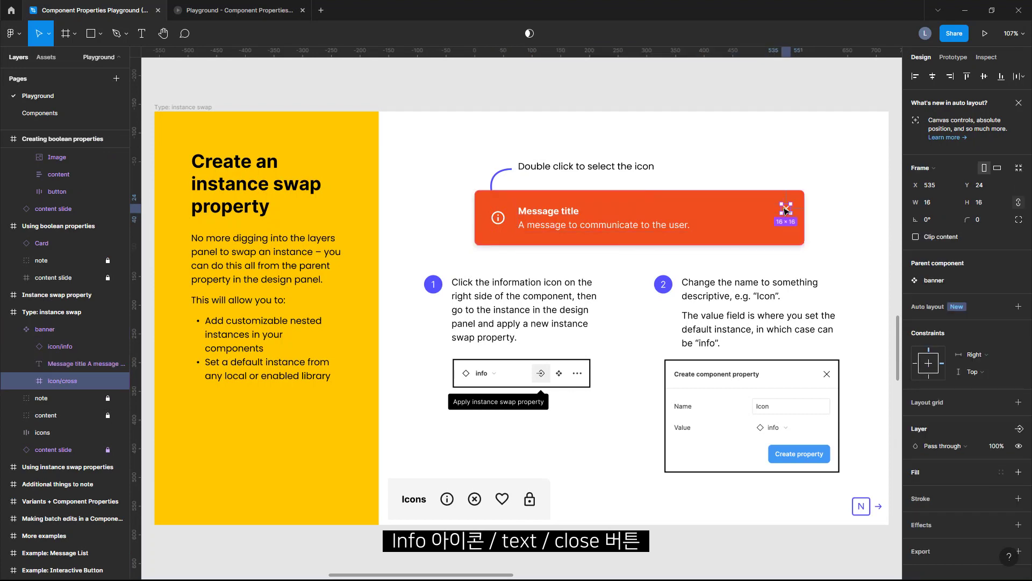
- Create an instance swap property named Icon with the value info for the banner's information icon
click(503, 222)
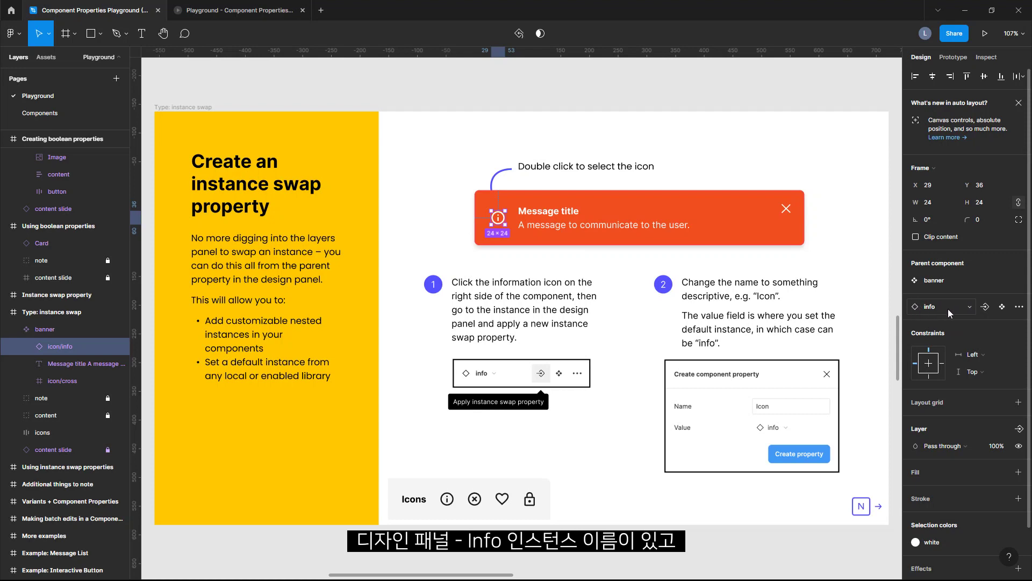
click(986, 307)
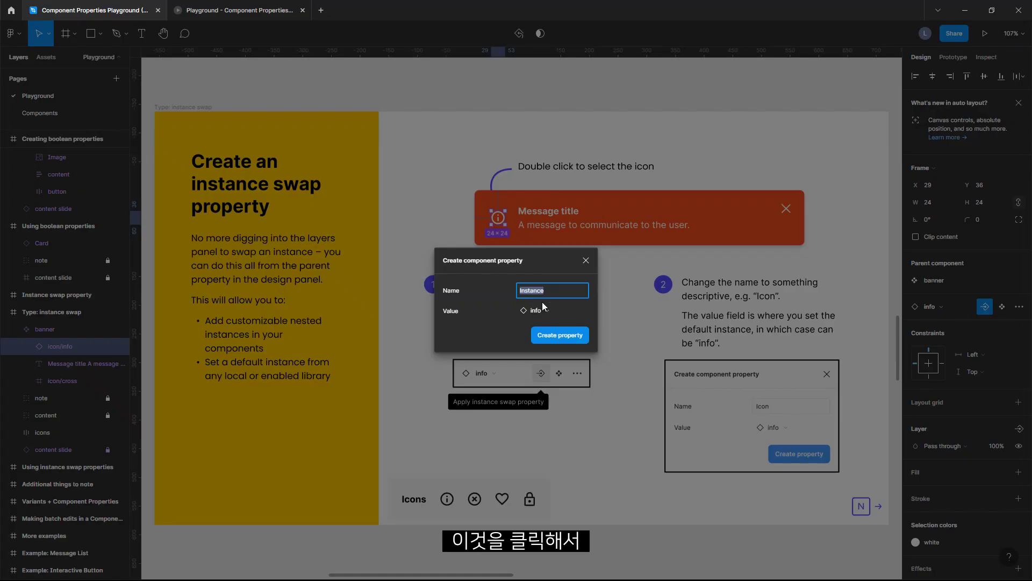
text(Icon)
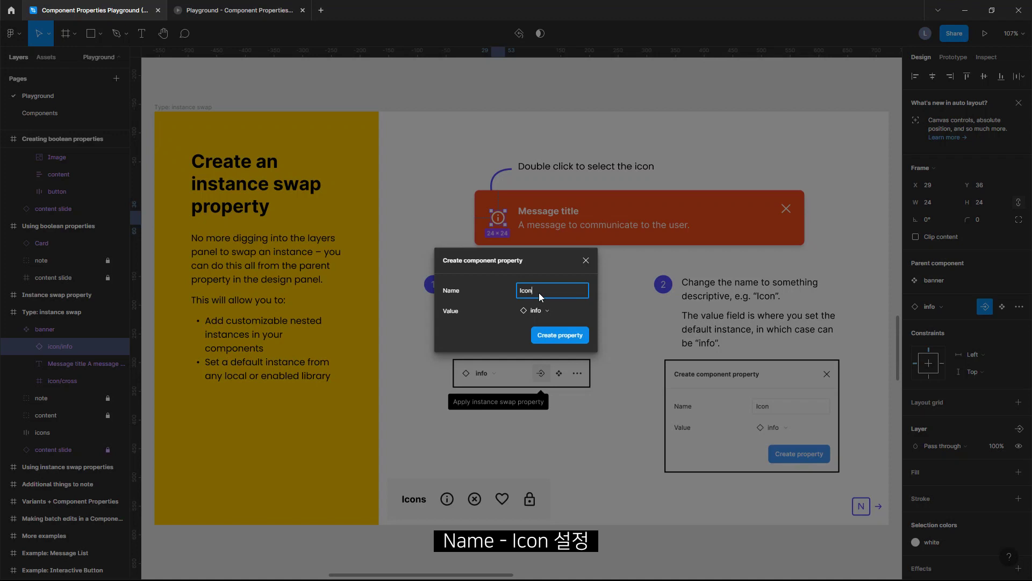
click(547, 308)
click(551, 311)
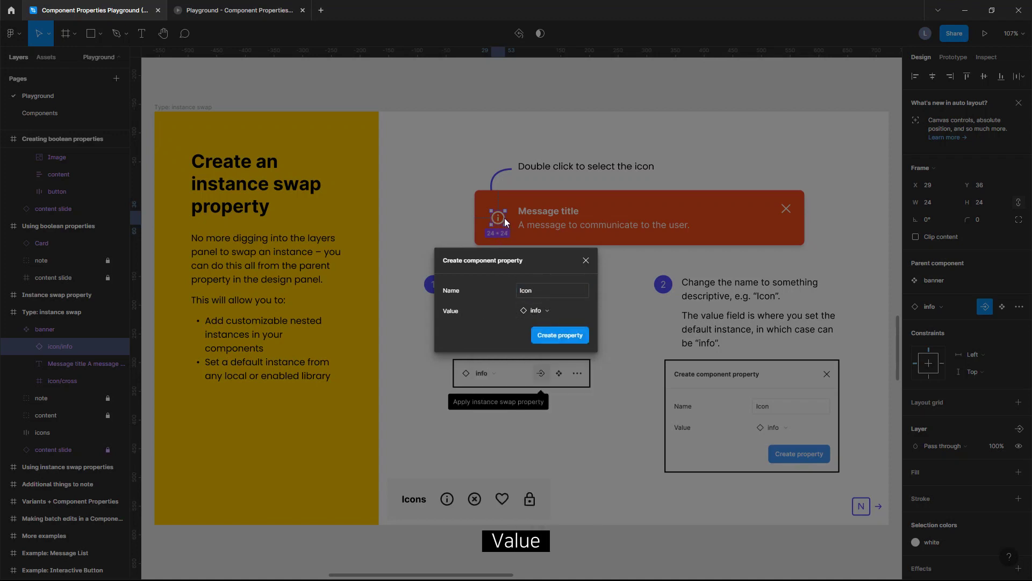
click(555, 340)
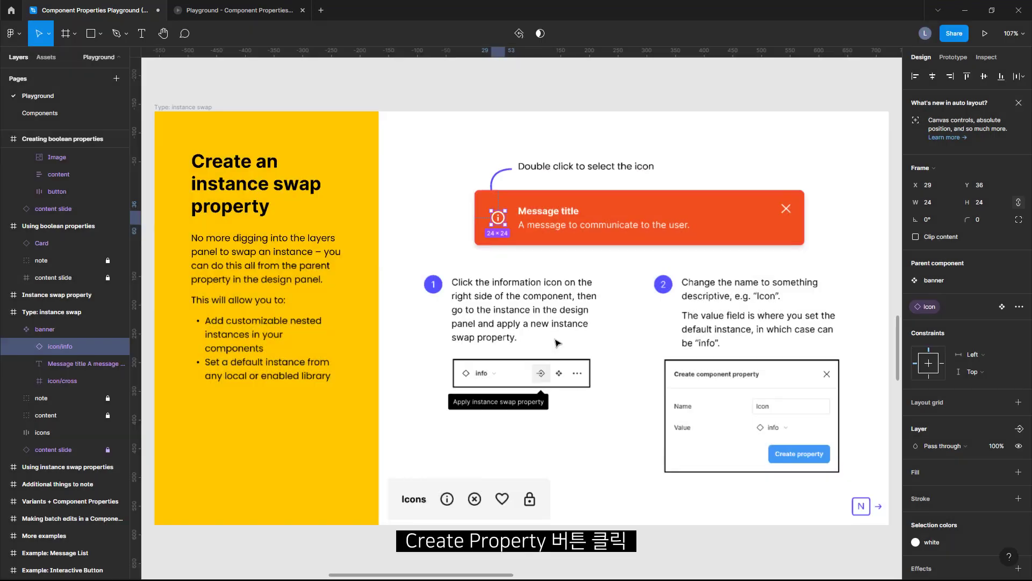
- On the "Use instance swap property" slide, swap the banner instance's Icon property to heart
key(n)
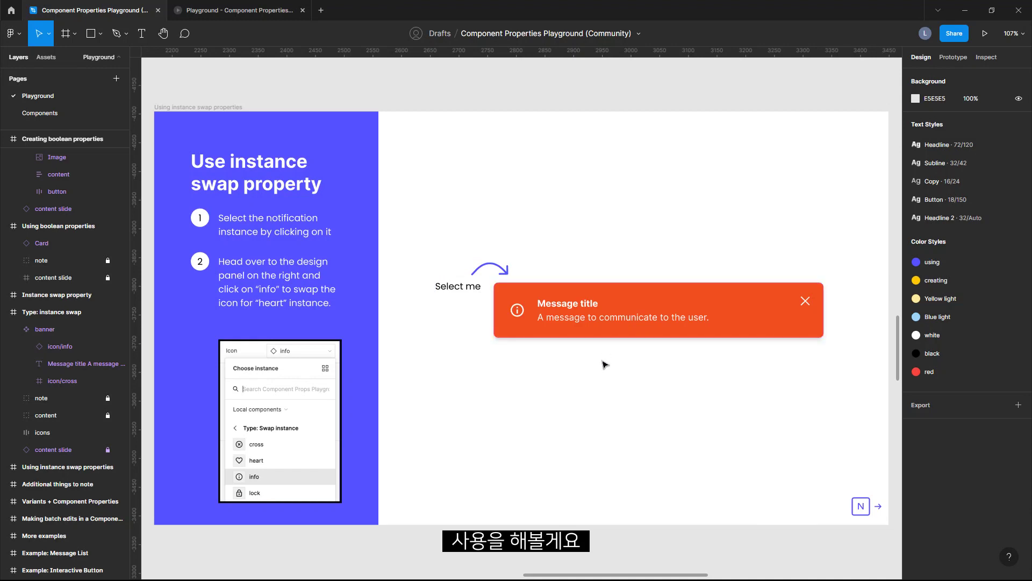
click(599, 301)
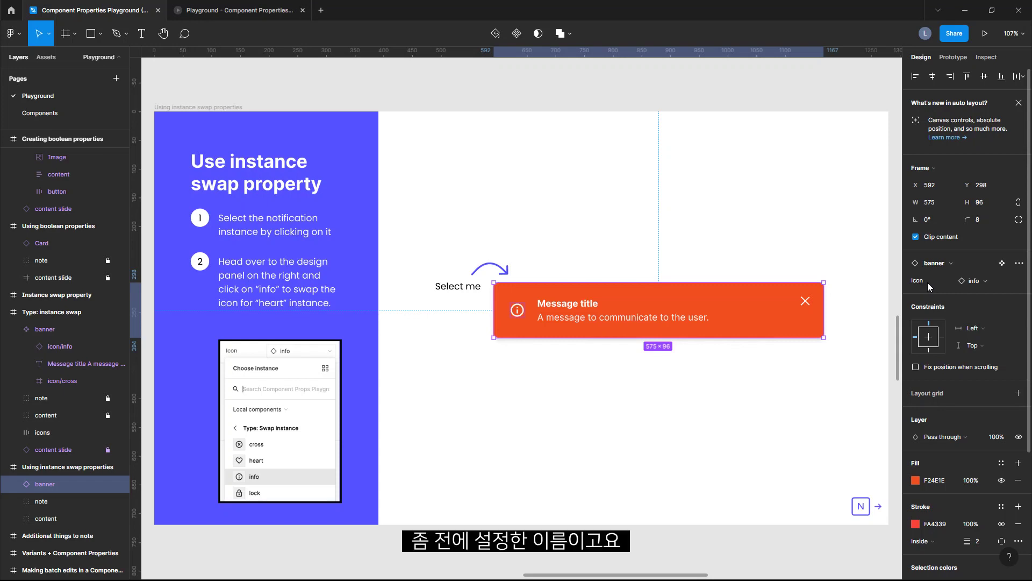
click(985, 280)
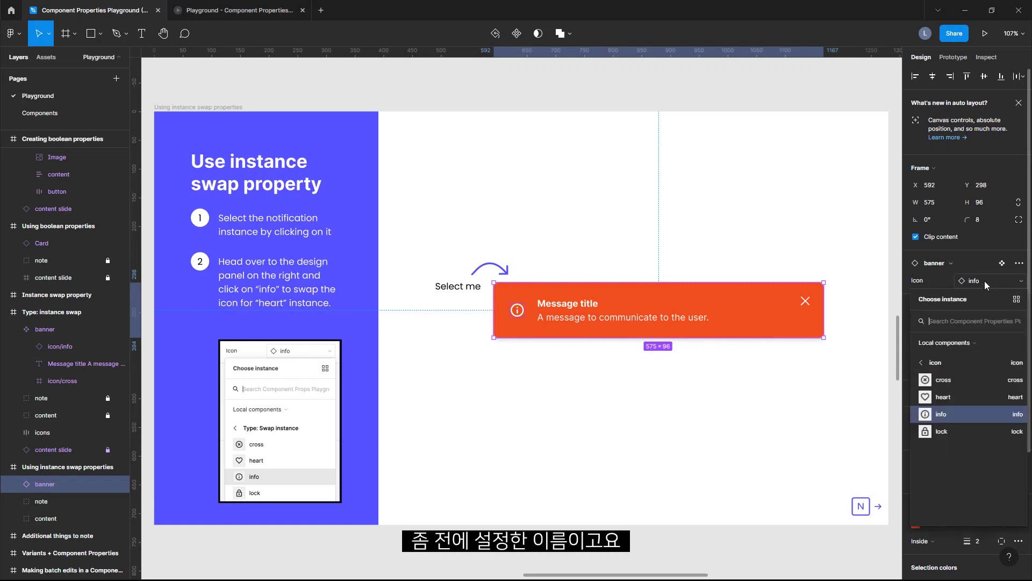
click(985, 280)
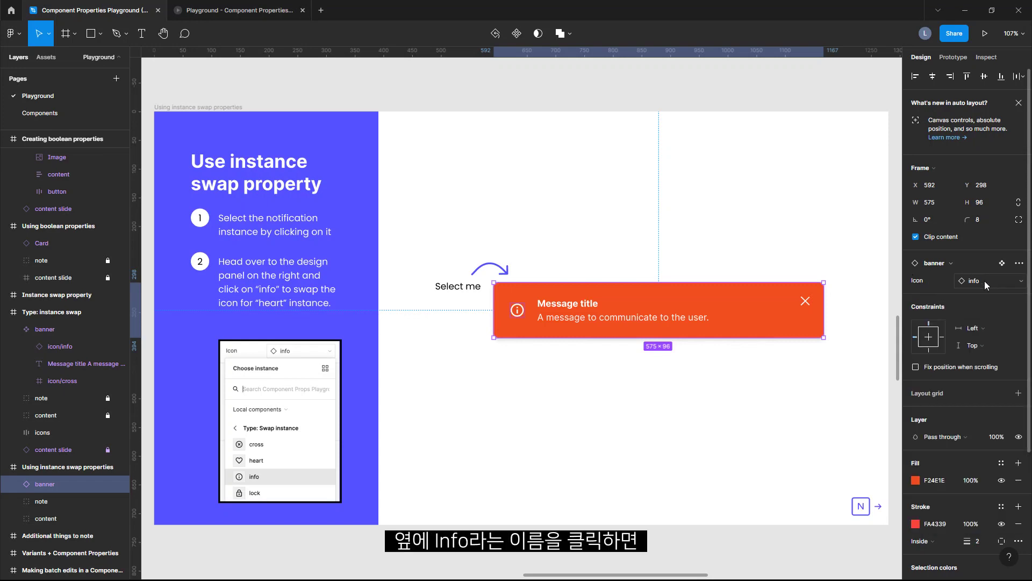
click(985, 281)
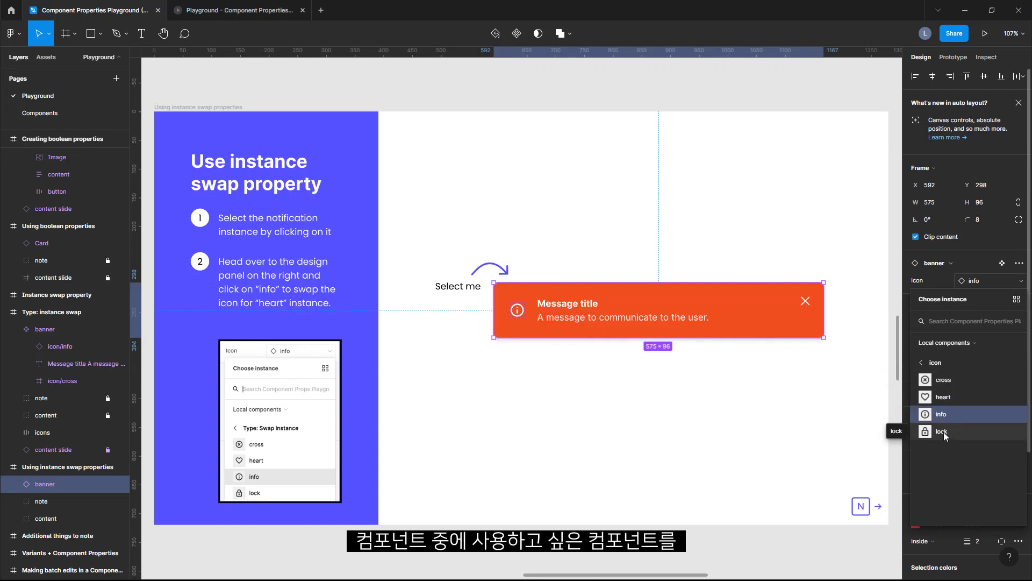
click(950, 397)
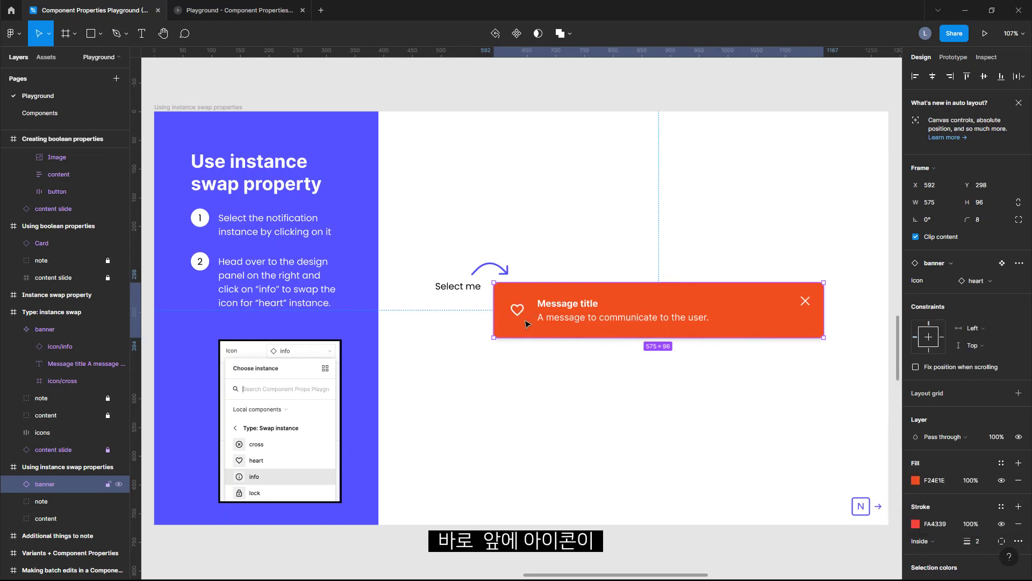
click(535, 381)
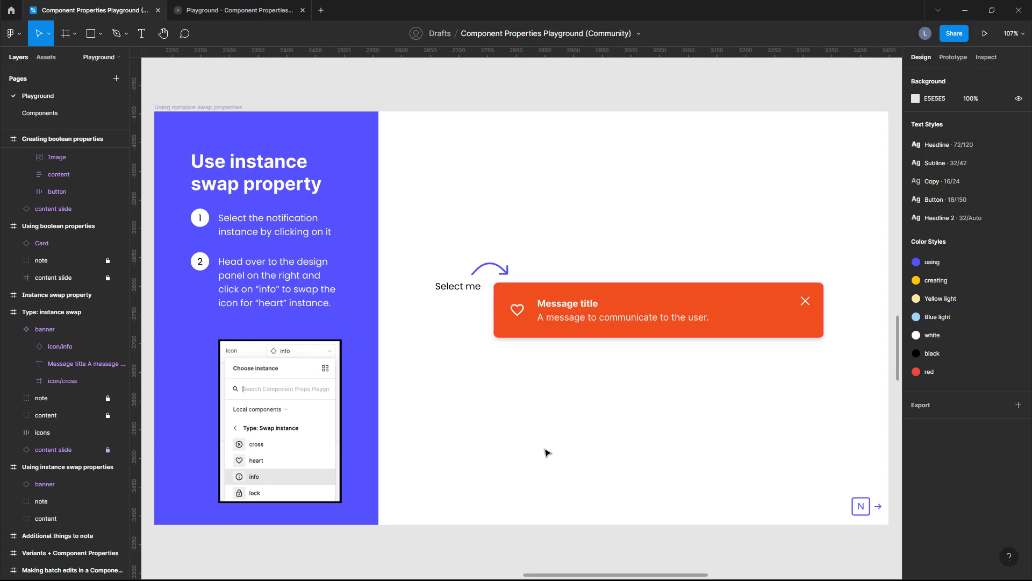
- Go to the "Interactive button" slide and examine the button component set's Type, Button Color and State variant properties
key(n)
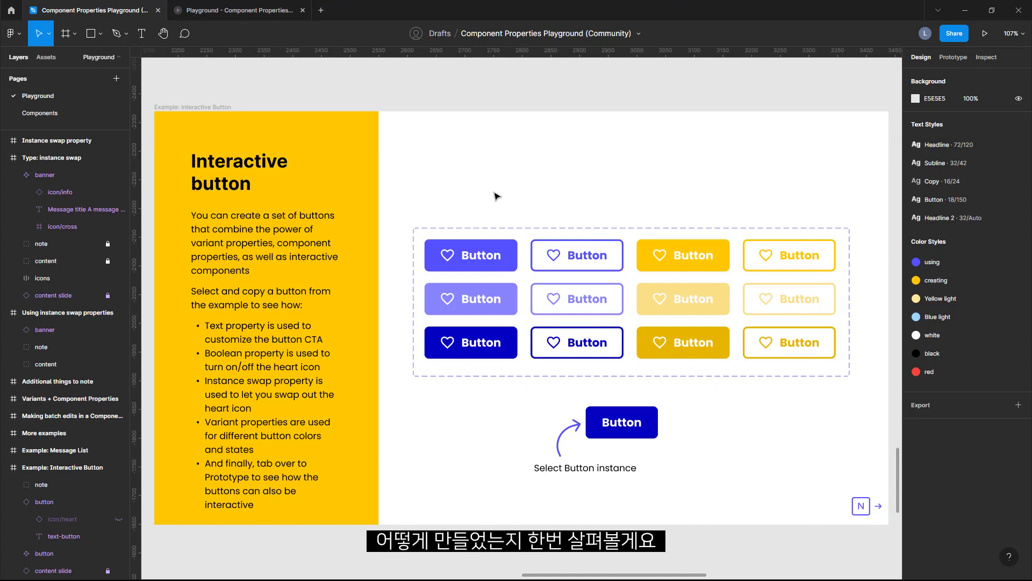
click(606, 416)
click(562, 363)
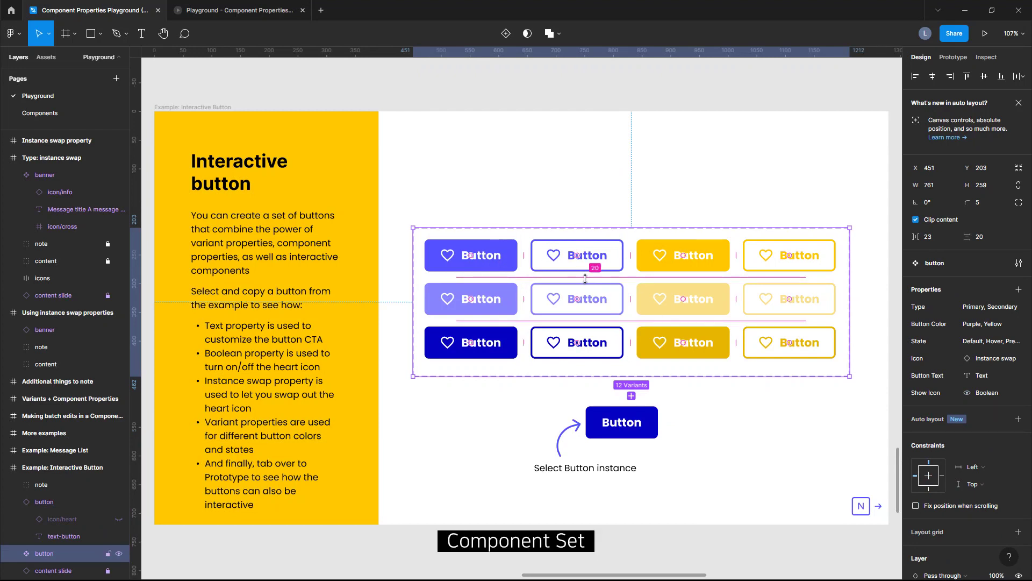
click(974, 312)
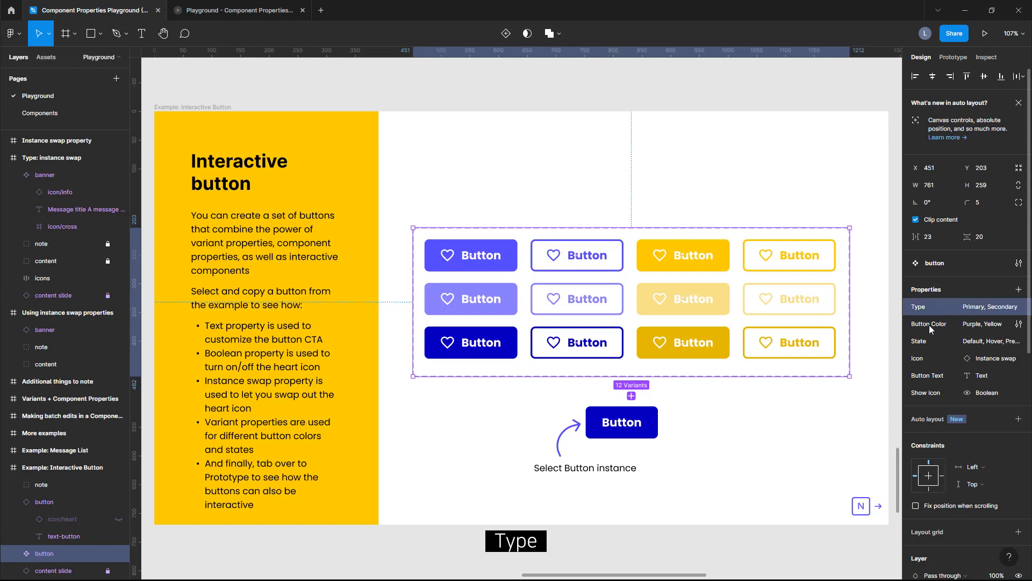
click(972, 324)
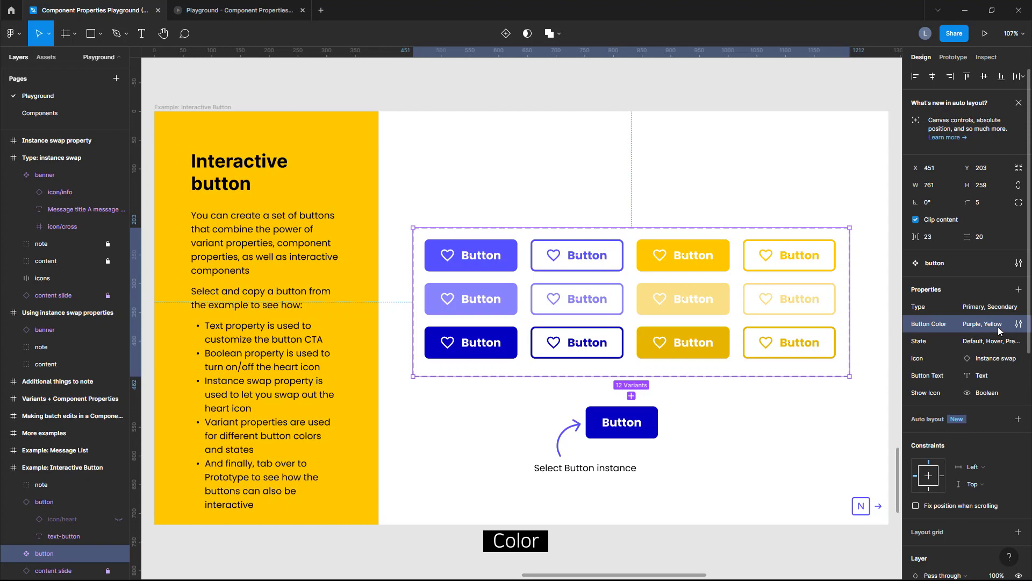
click(974, 344)
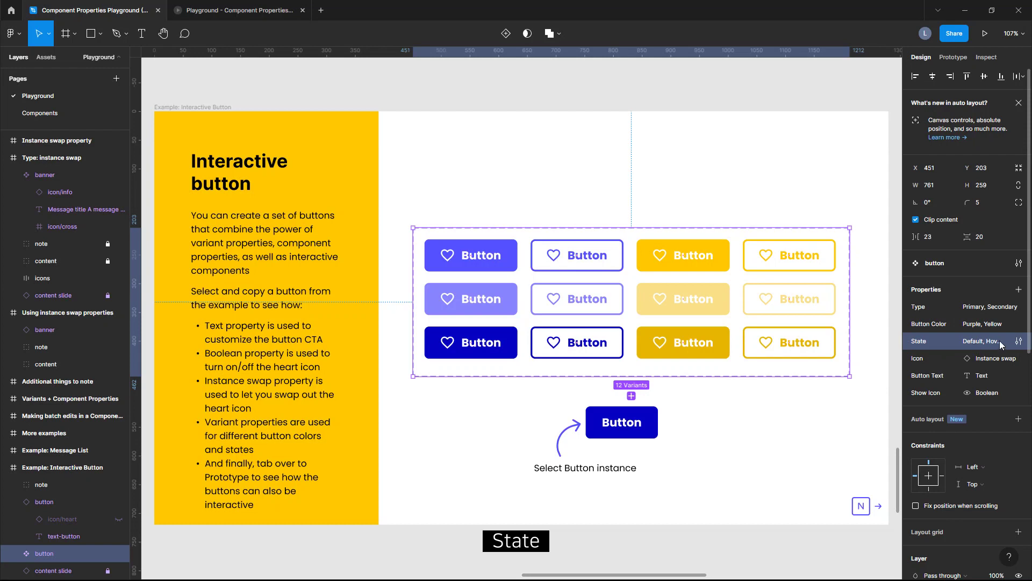
click(1018, 341)
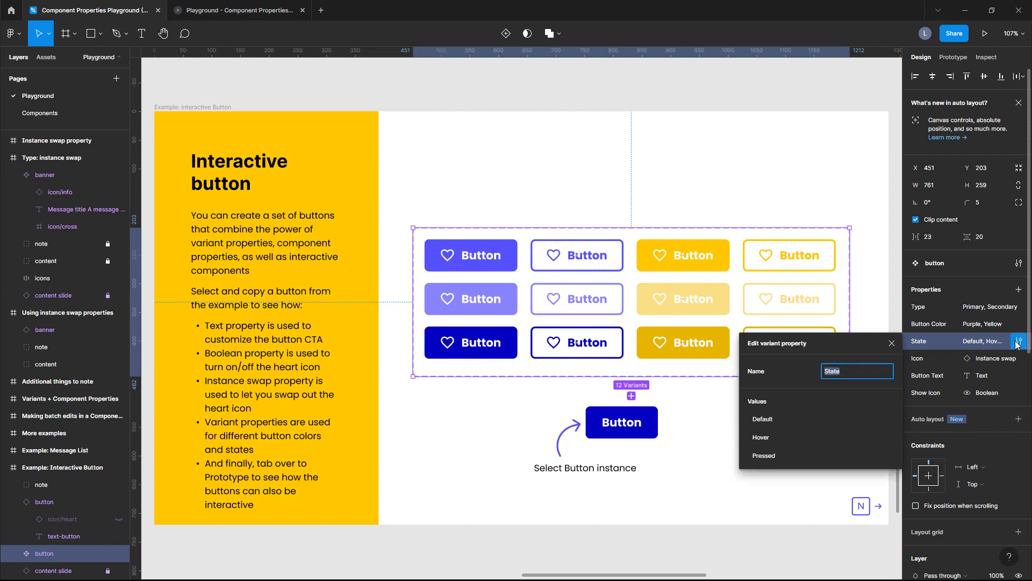
click(1017, 342)
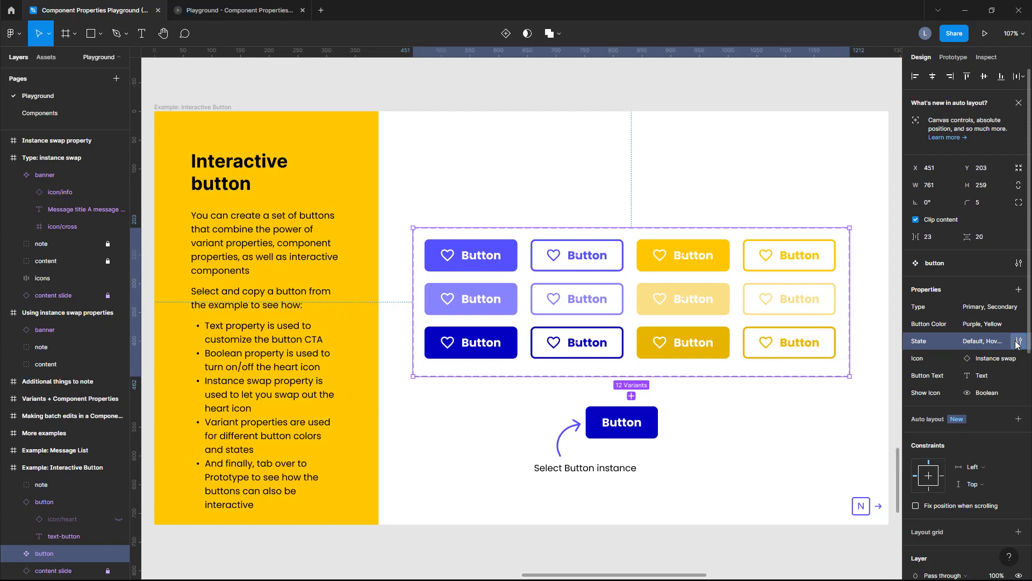
- Review the button component set's Icon, Button Text and Show Icon property definitions without changing them
click(1018, 358)
click(998, 360)
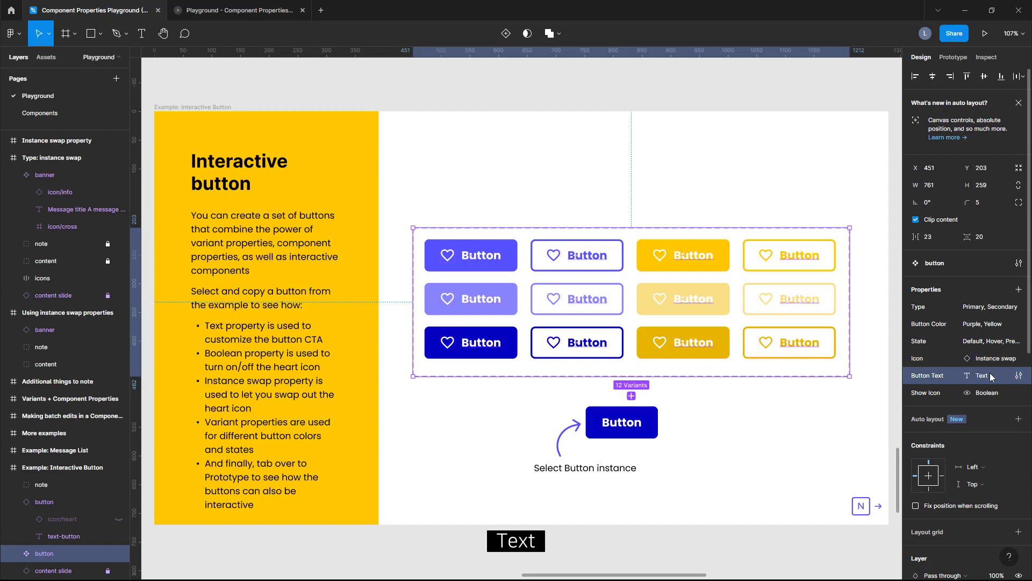
click(1018, 377)
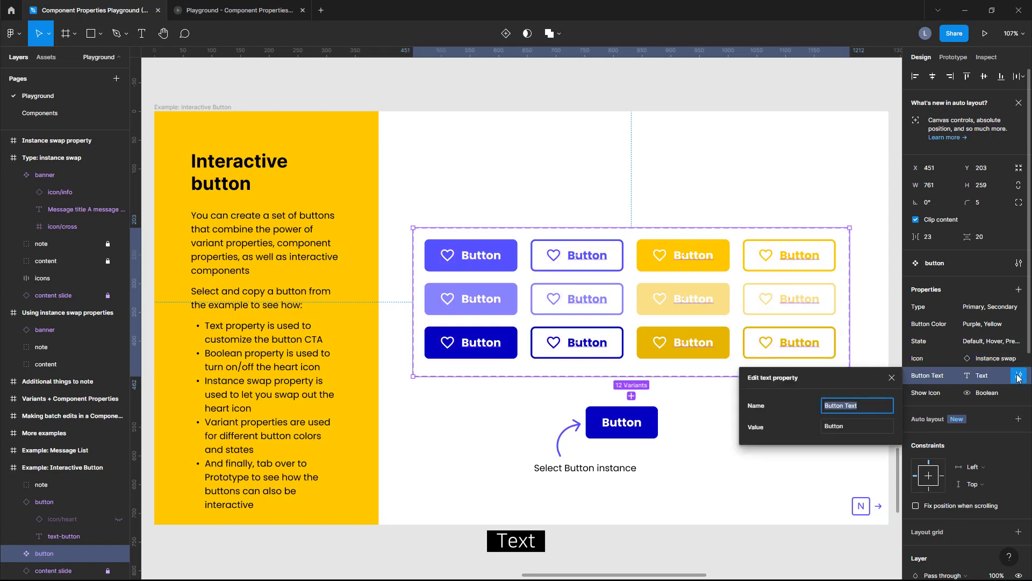
click(1018, 377)
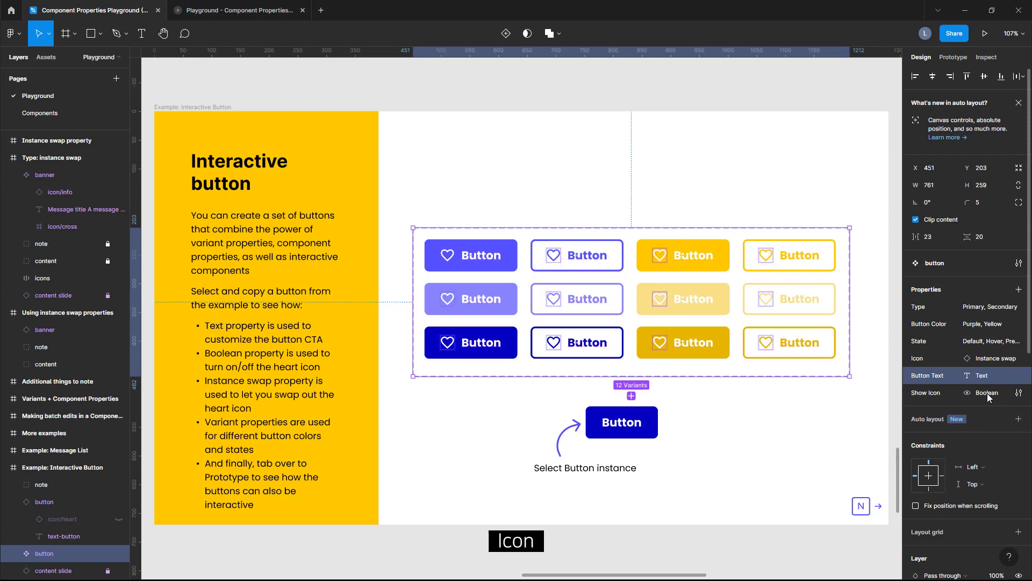
click(1017, 392)
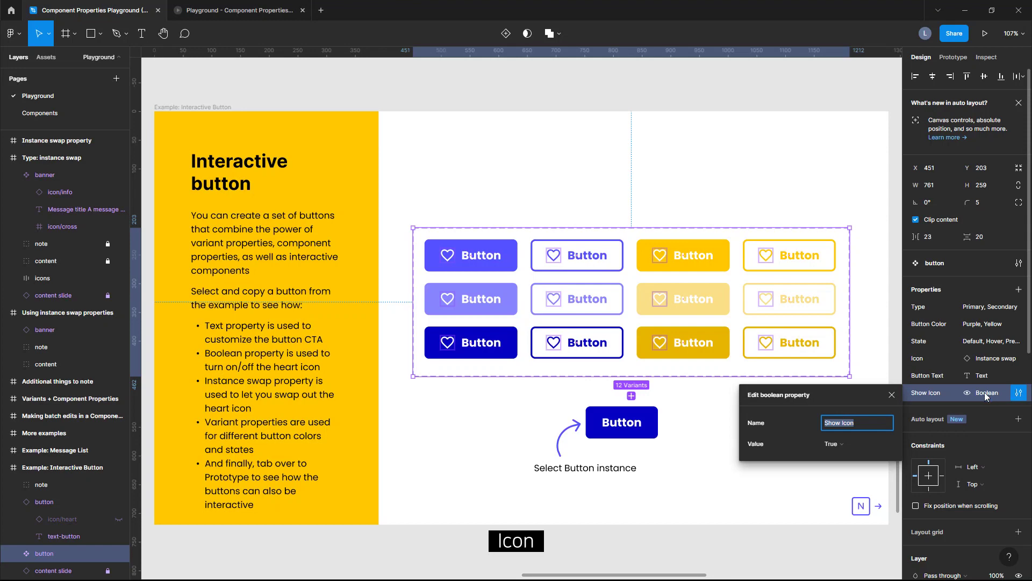
key(Escape)
click(736, 442)
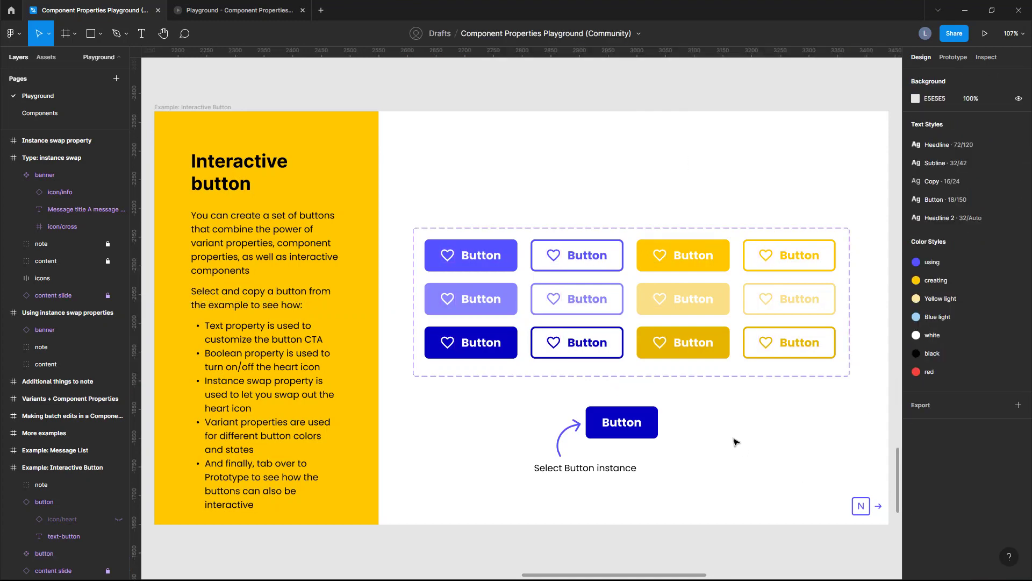
- Set the button instance's Type to Secondary, Button Color to Yellow and State to Hover
click(640, 433)
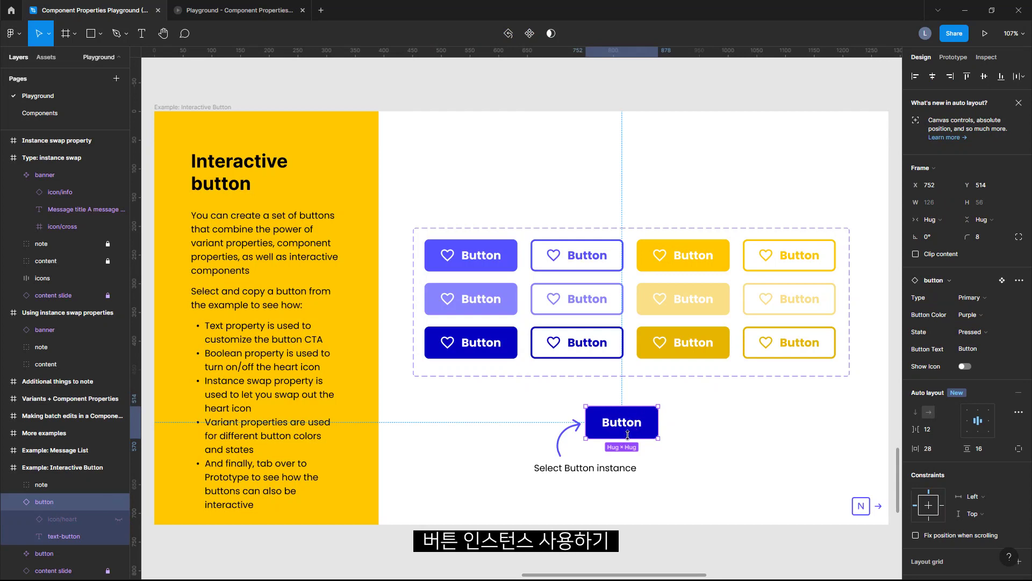
click(971, 298)
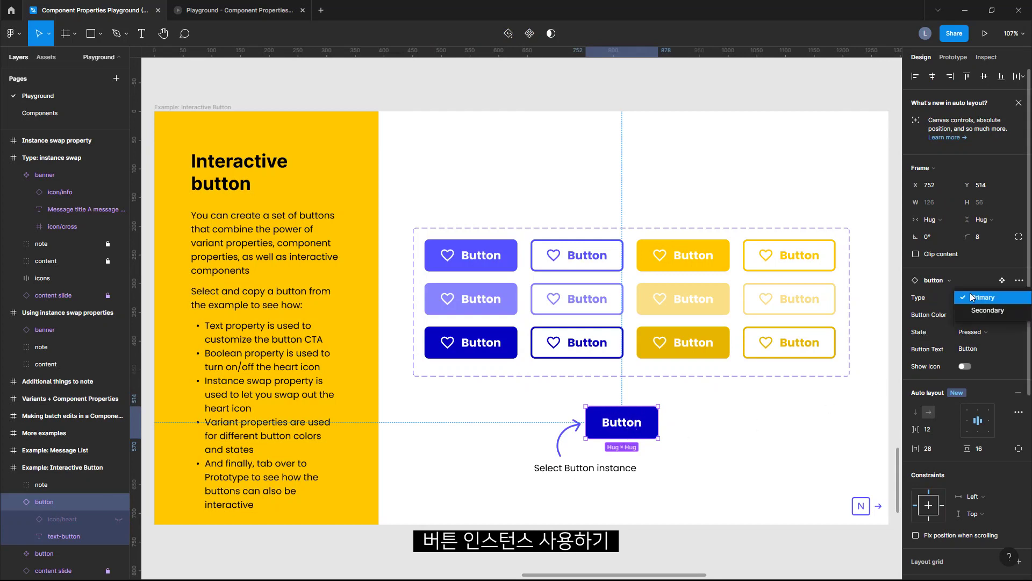
click(979, 311)
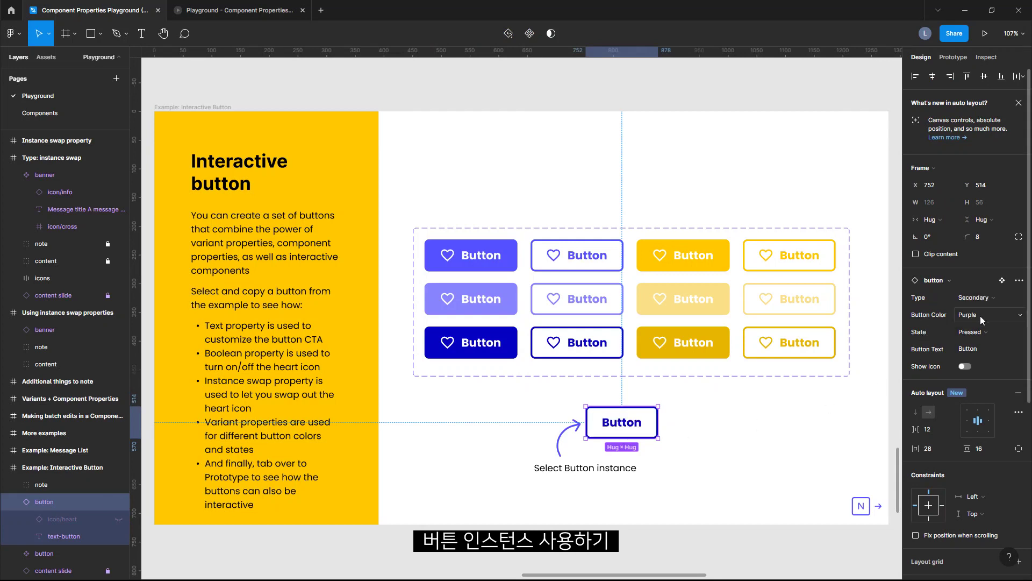
click(981, 316)
click(989, 328)
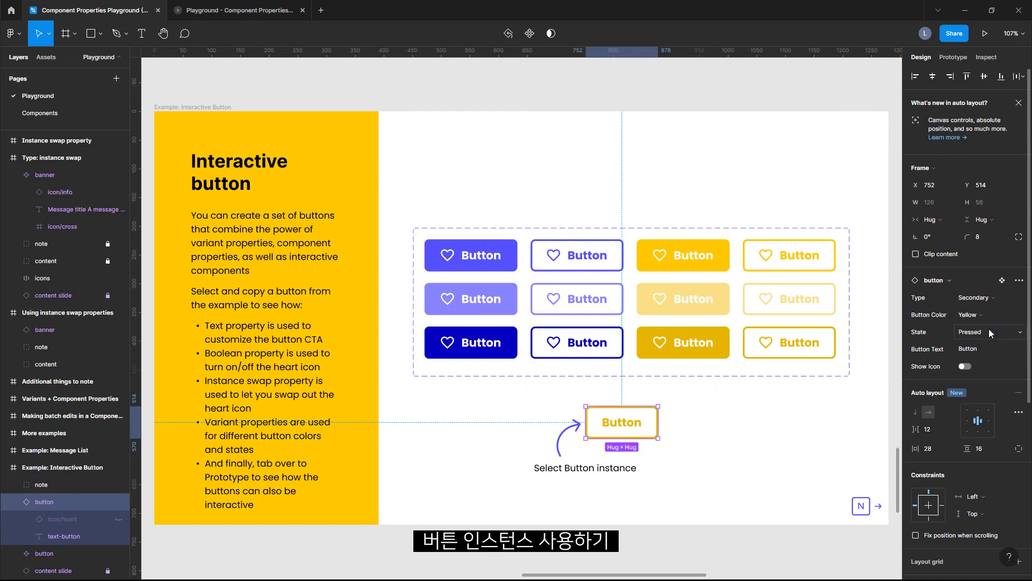
click(990, 333)
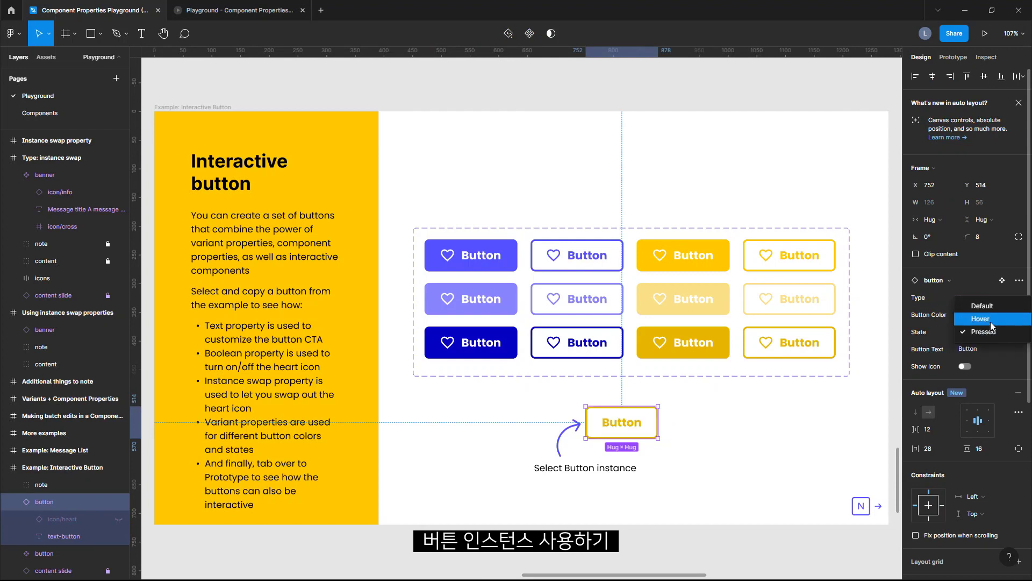
click(990, 320)
- Set the button instance's Button Text to Submit and toggle its Show Icon property on and off
click(982, 347)
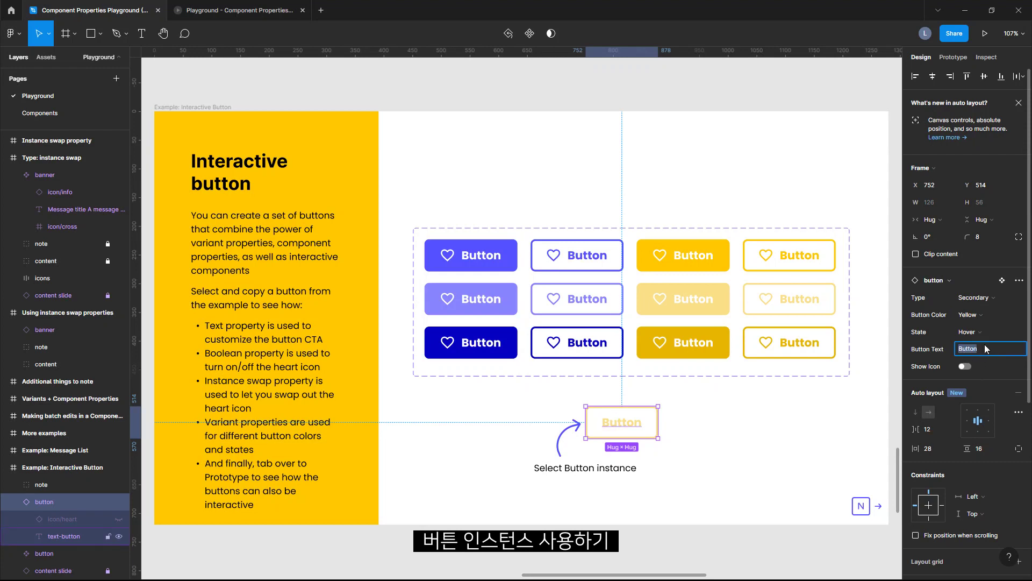
text(Submit)
key(Return)
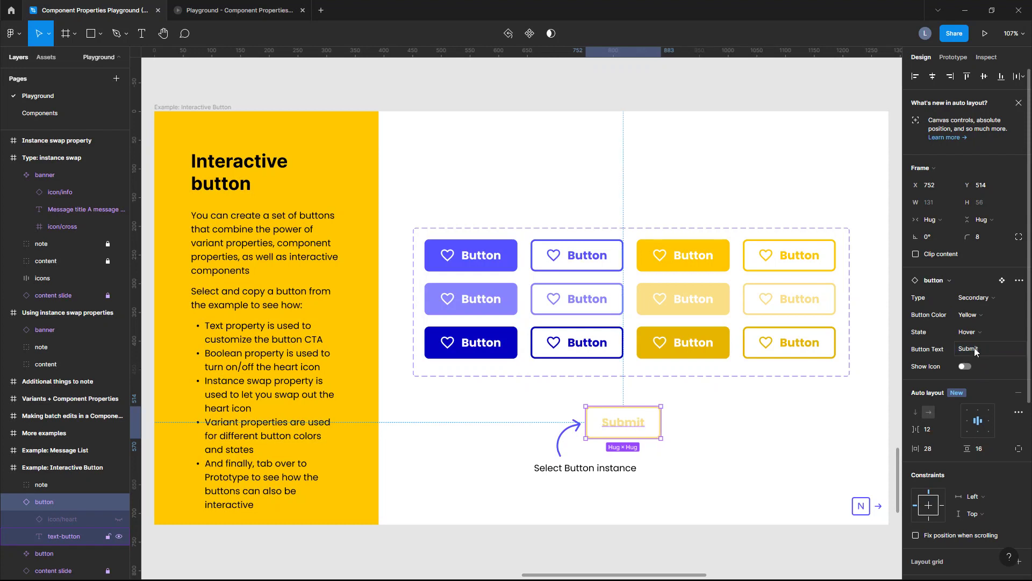
click(971, 366)
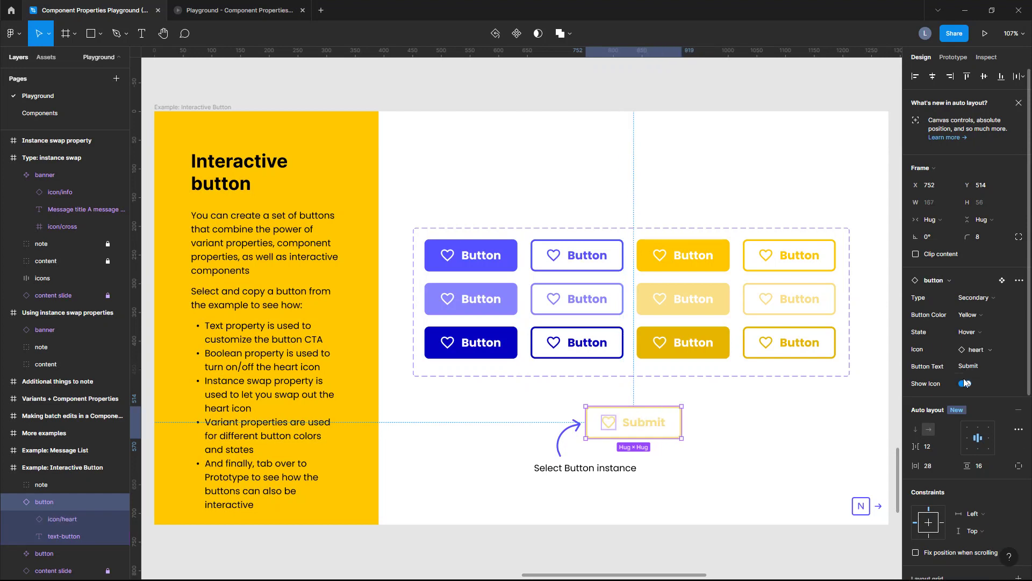
click(965, 383)
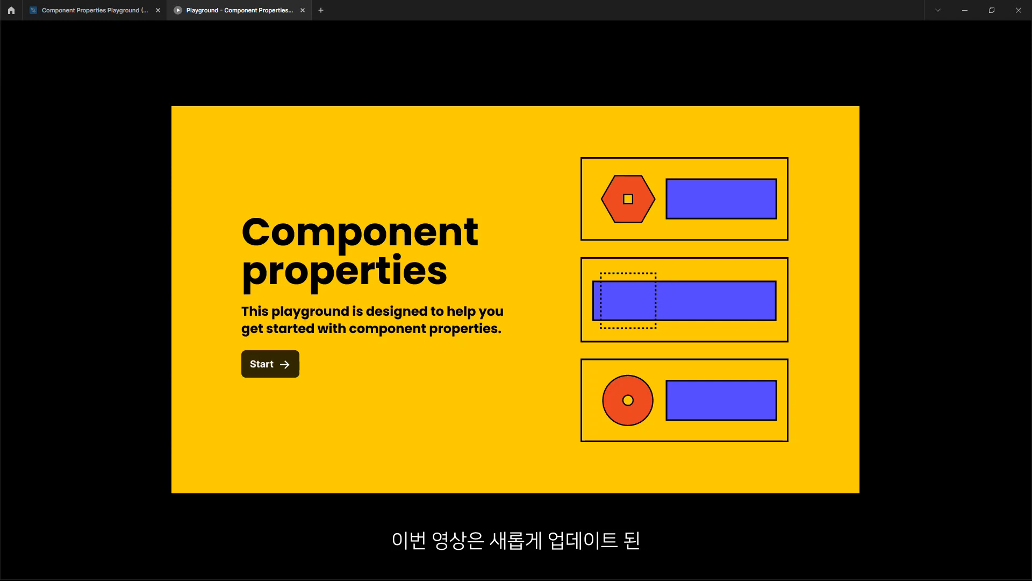